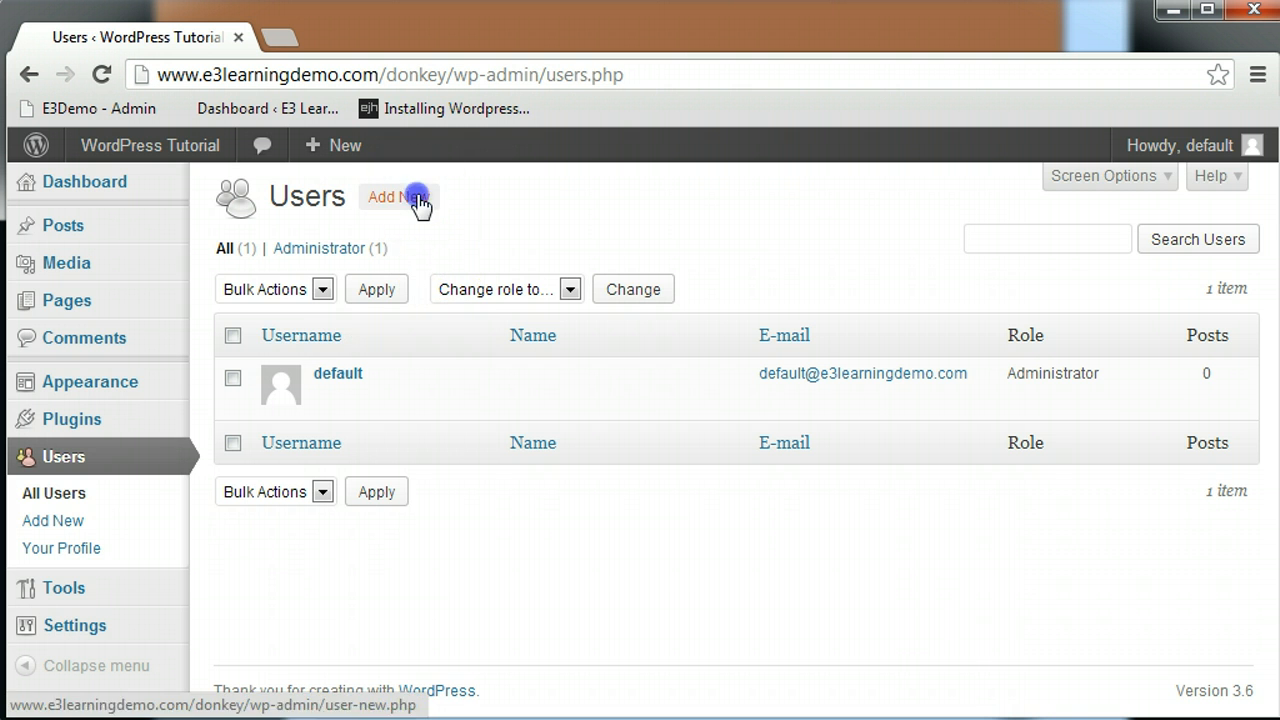
- Start a new user with a username and the suggested e-mail address
click(417, 199)
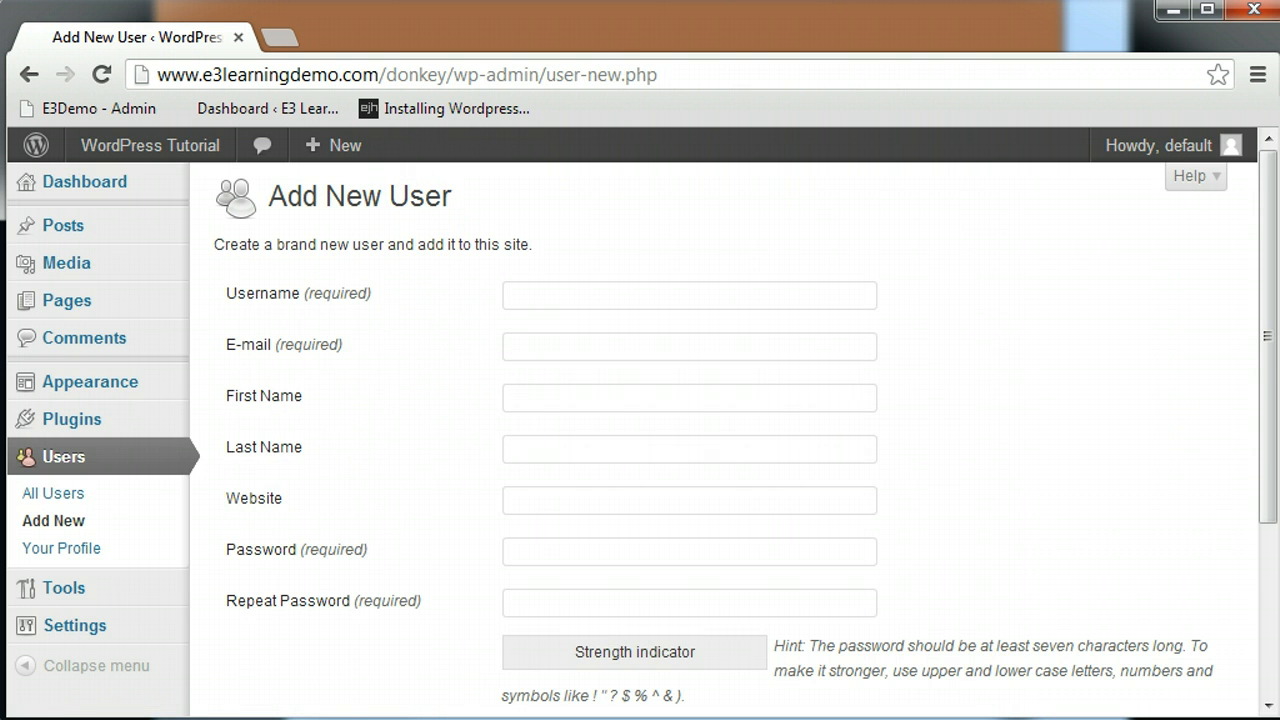
click(531, 293)
text(c)
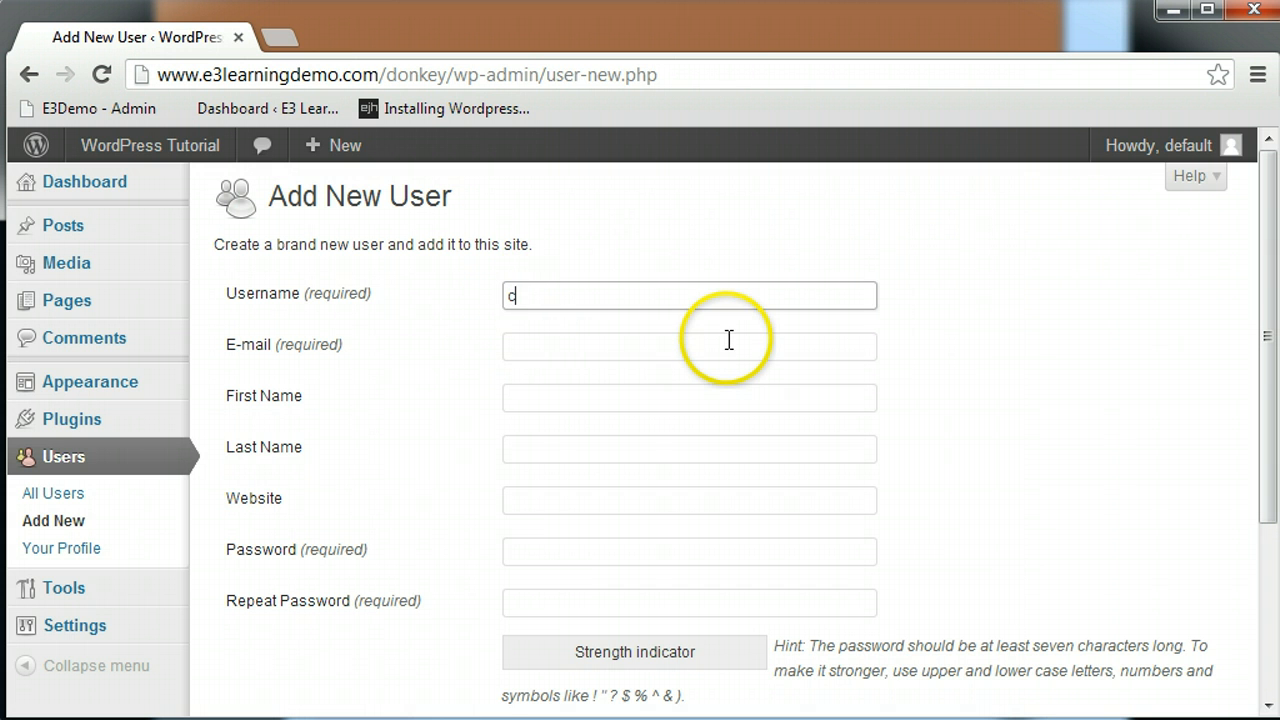
text(hris)
click(730, 346)
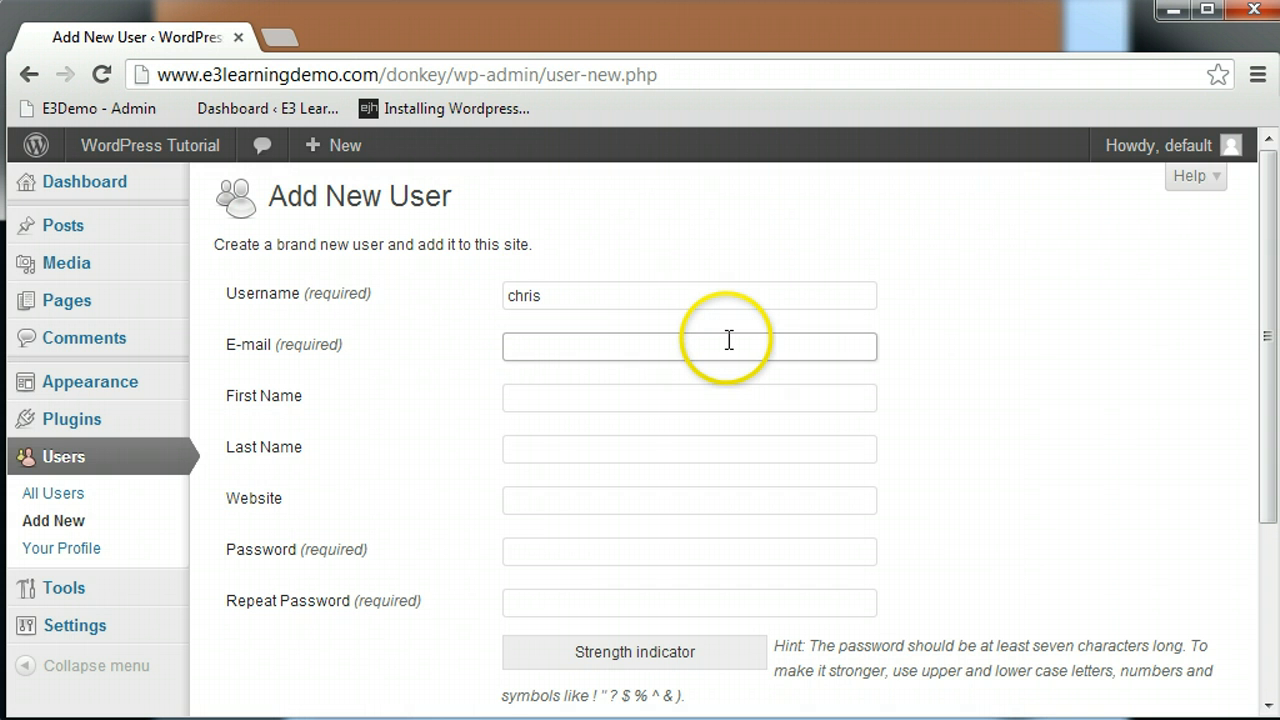
text(chris)
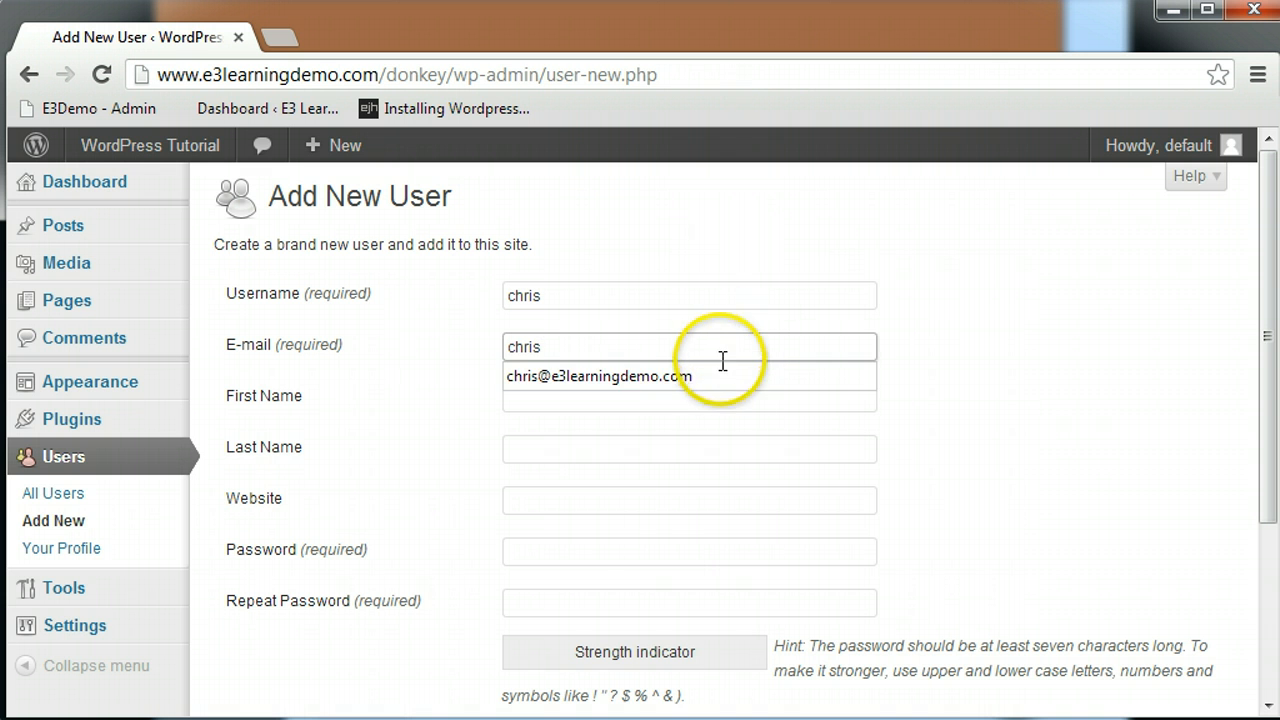
click(723, 375)
- Enter a matching strong password in both password fields
click(626, 558)
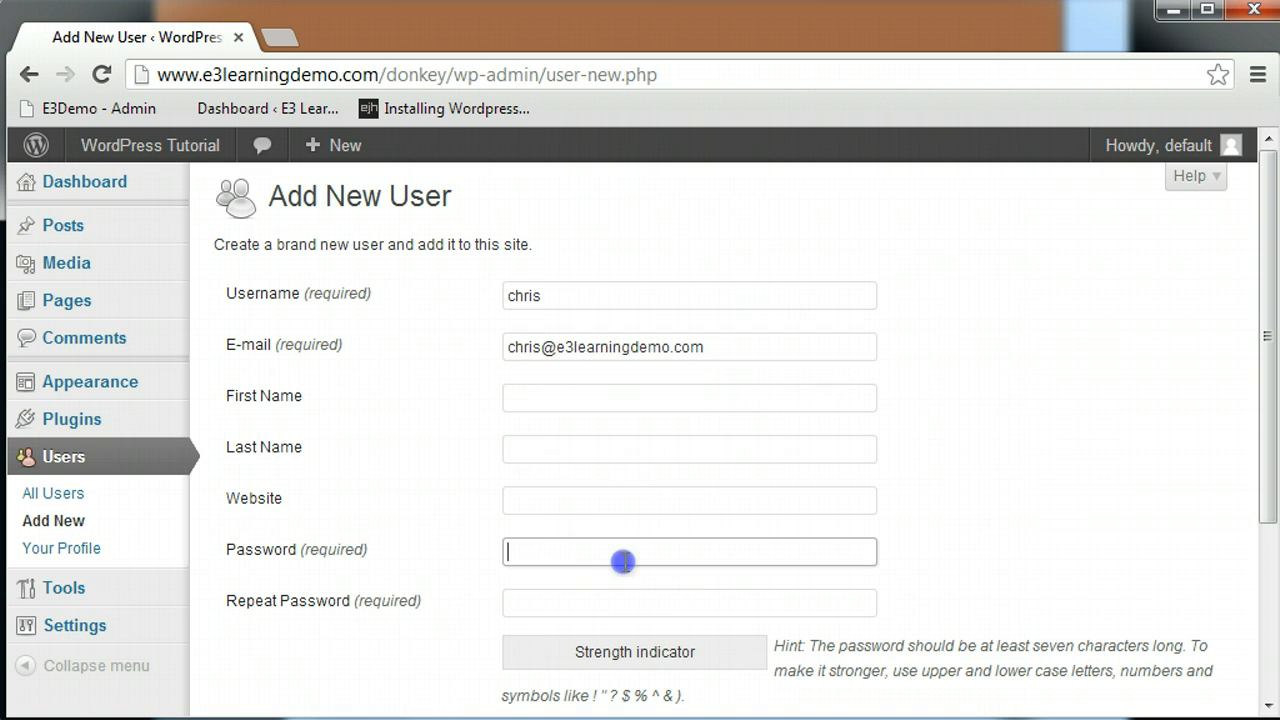
text(pas)
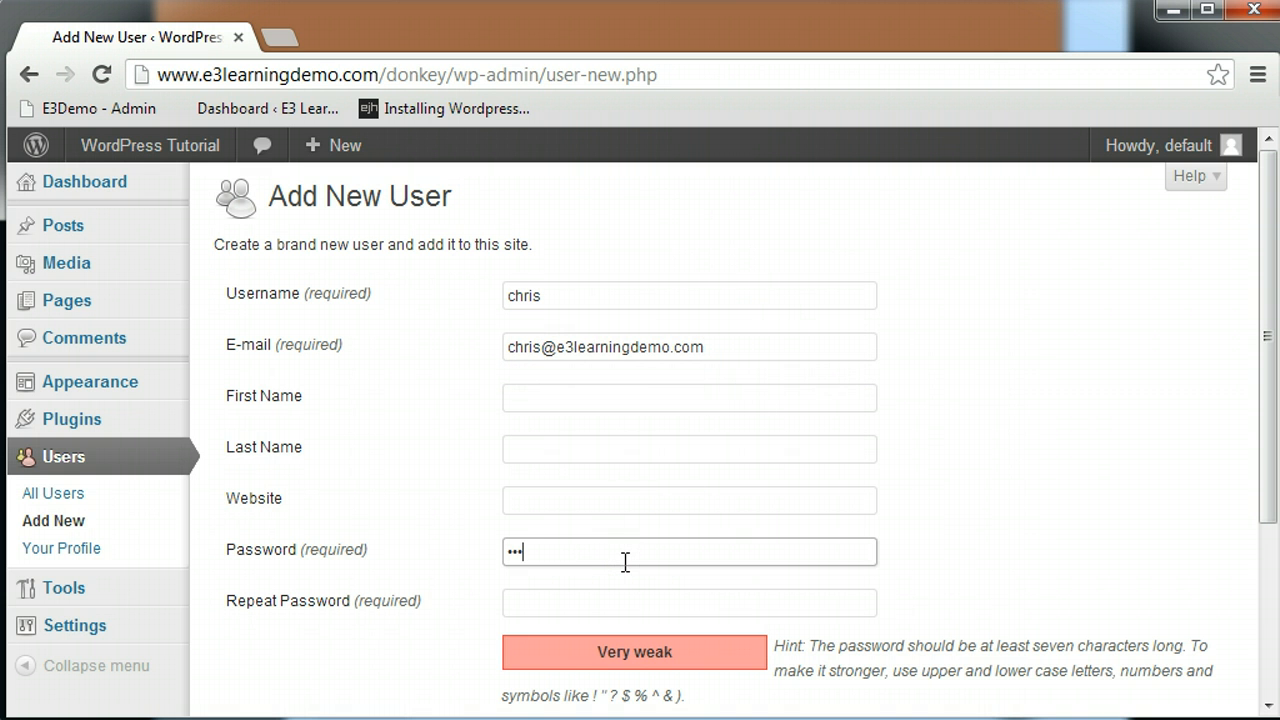
text(sword12)
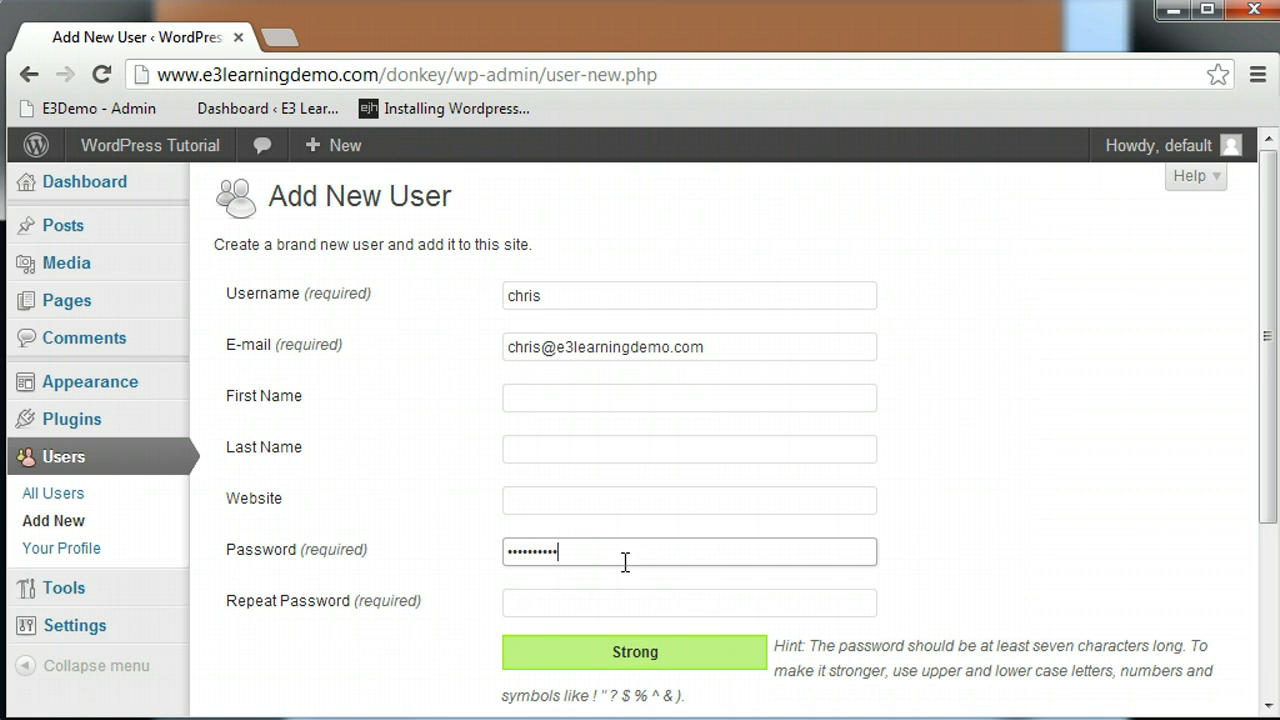
key(Tab)
text(passw)
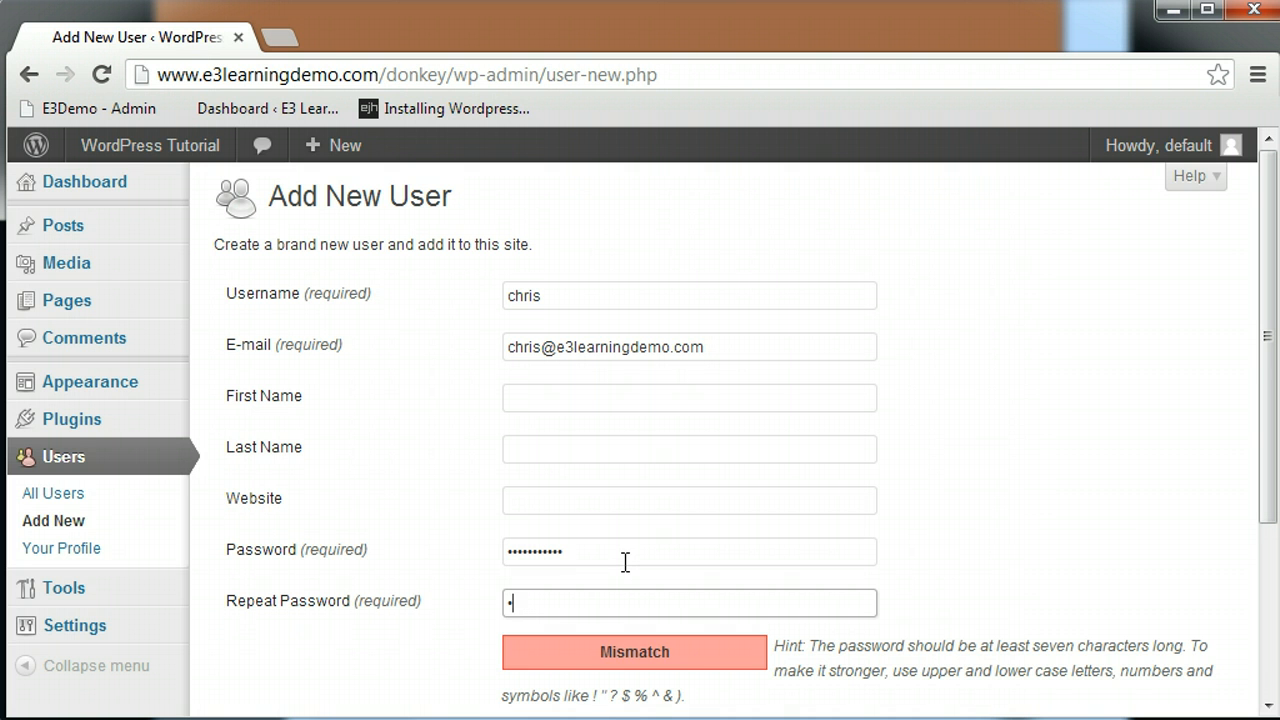
text(ord123)
click(821, 541)
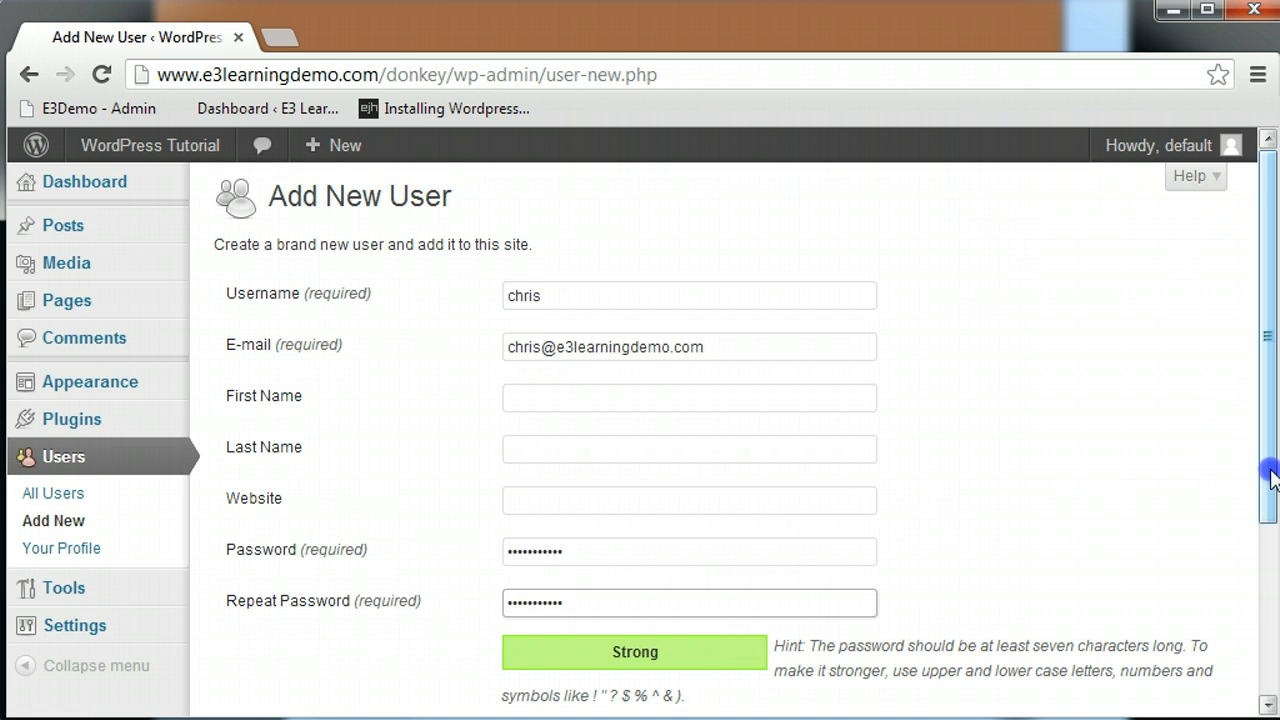
drag(1271, 471, 1266, 591)
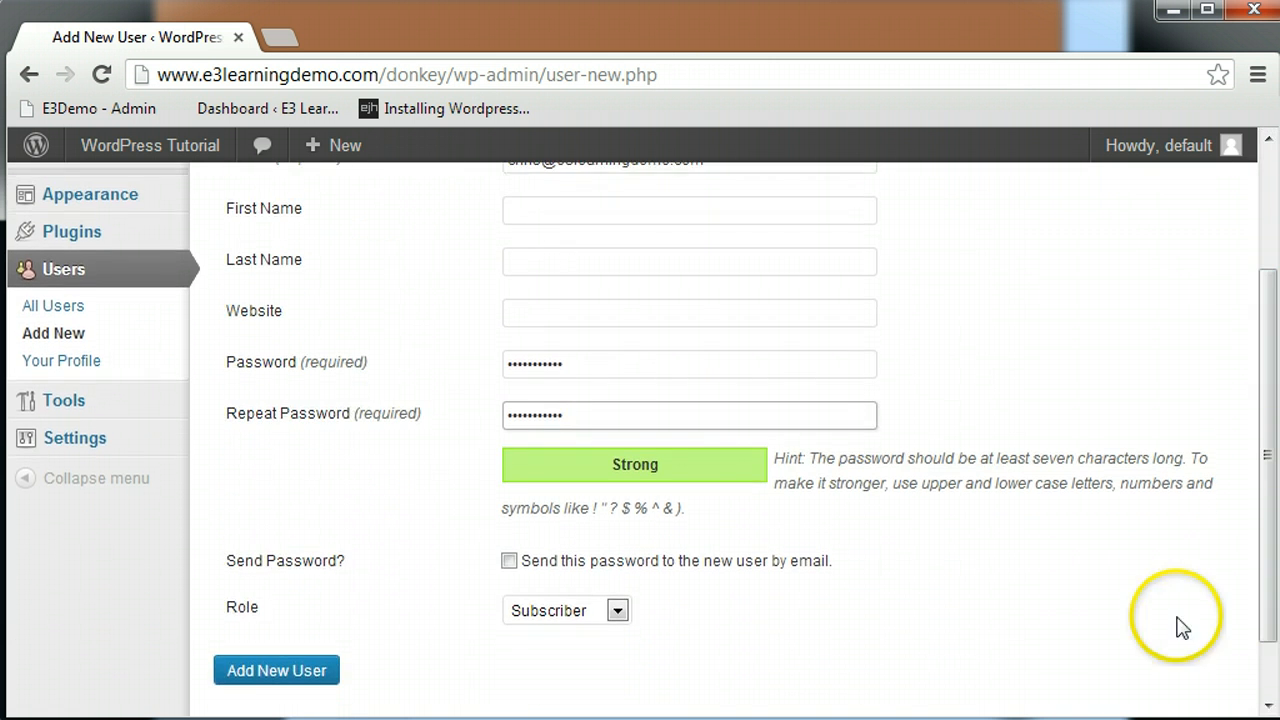
- Give the new user the Administrator role and create the account
click(618, 609)
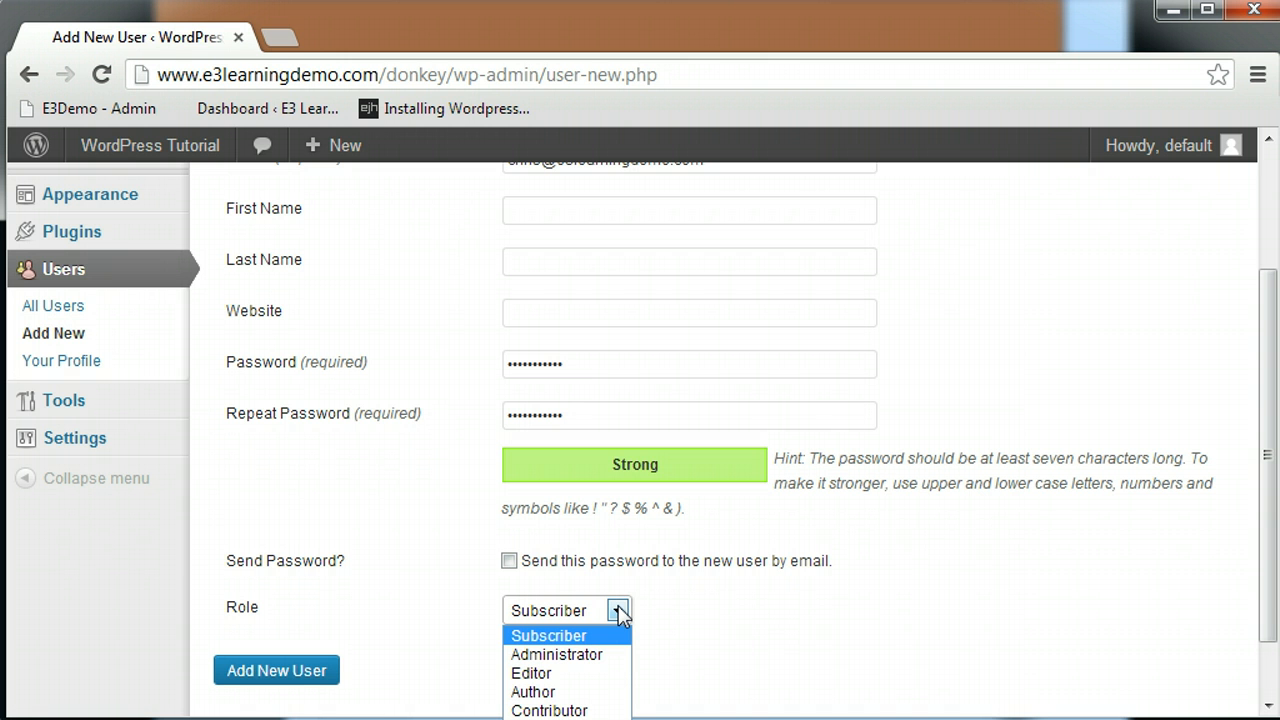
click(603, 656)
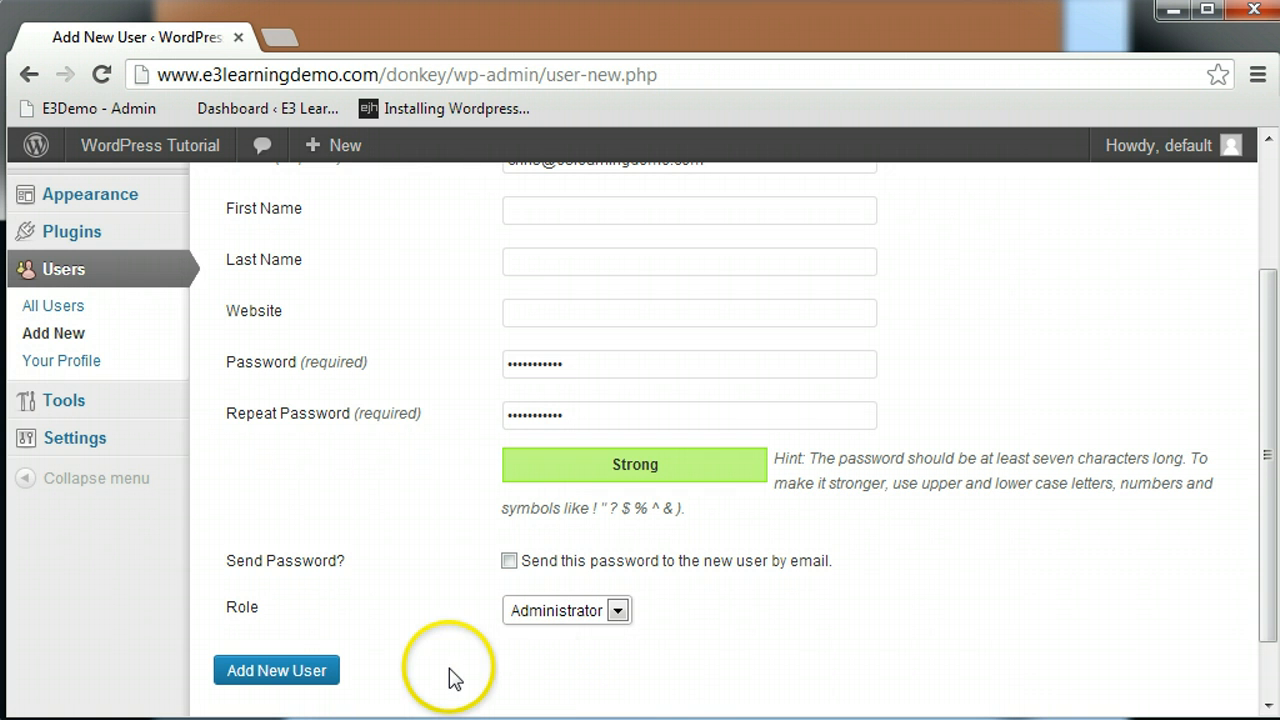
click(326, 674)
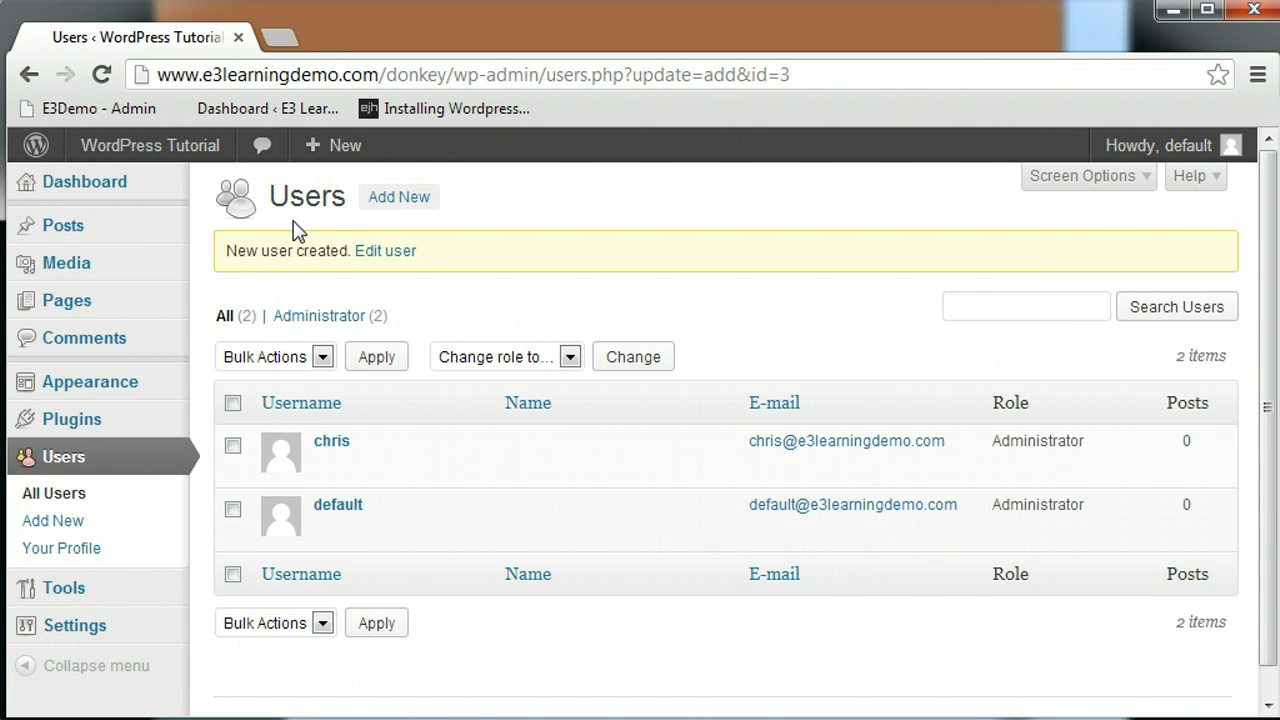
- Start another user with username 'admin' and the user's e-mail address
click(401, 201)
click(571, 292)
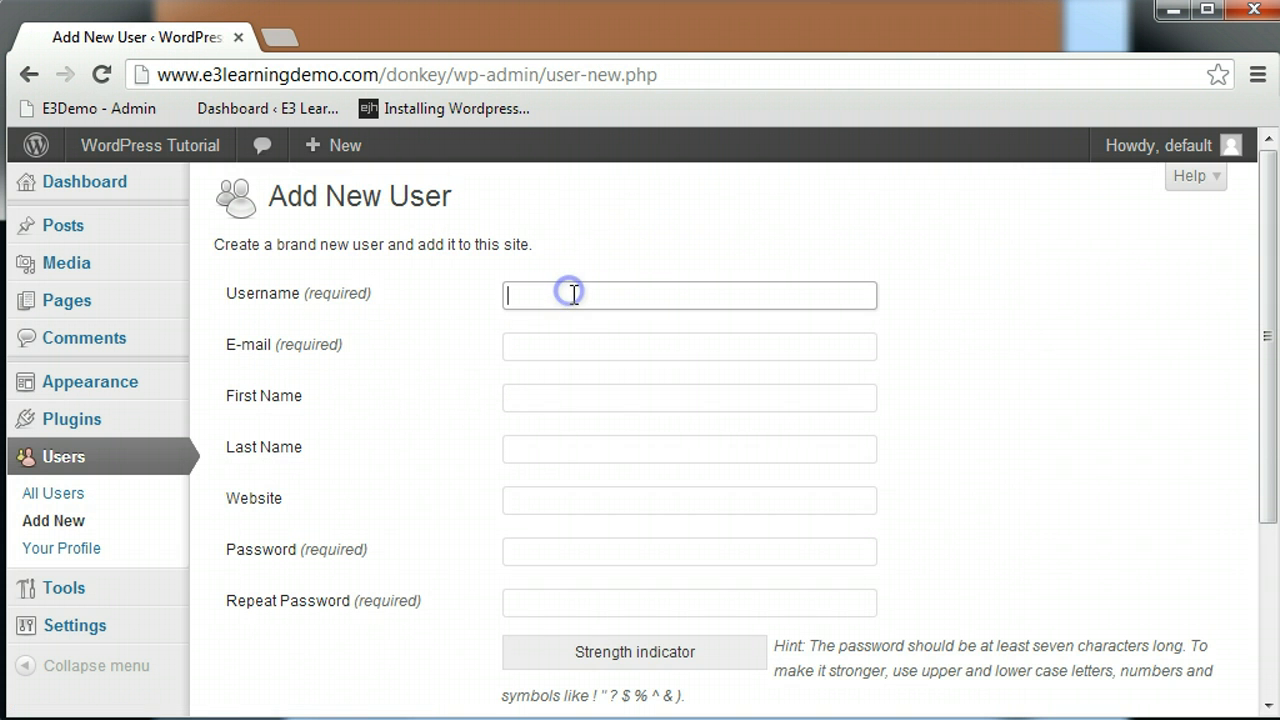
text(admin)
key(Tab)
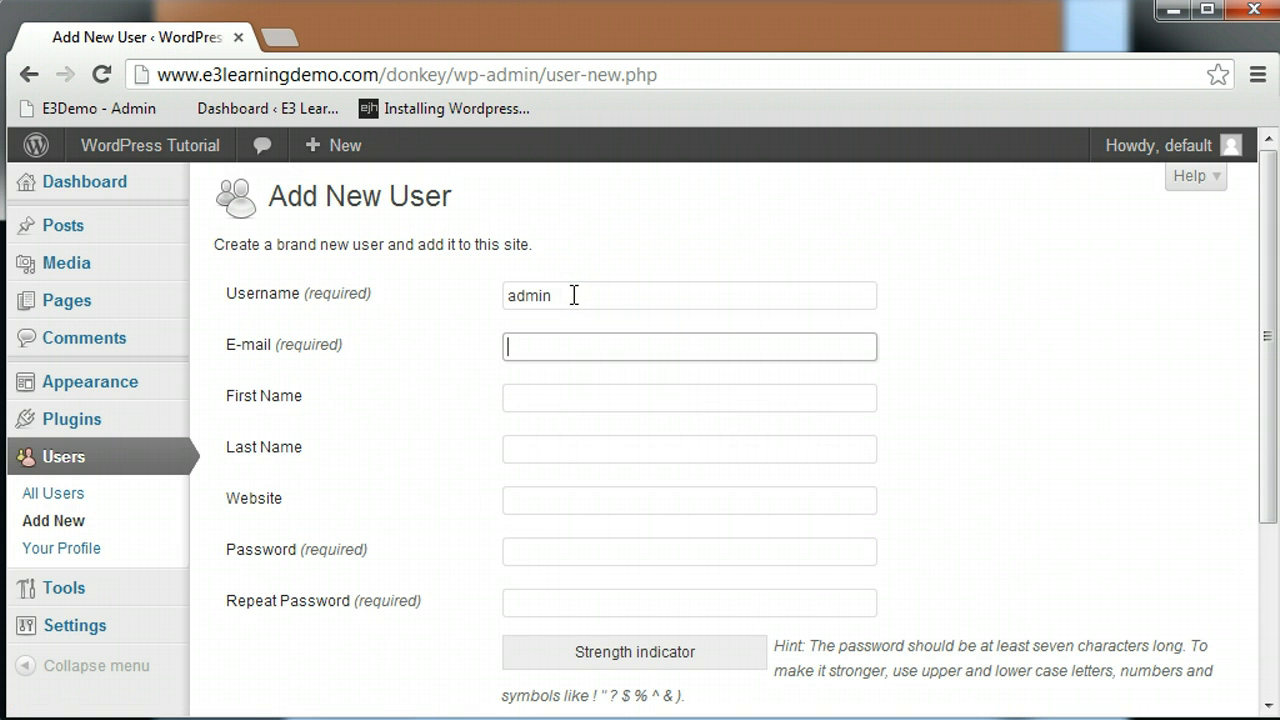
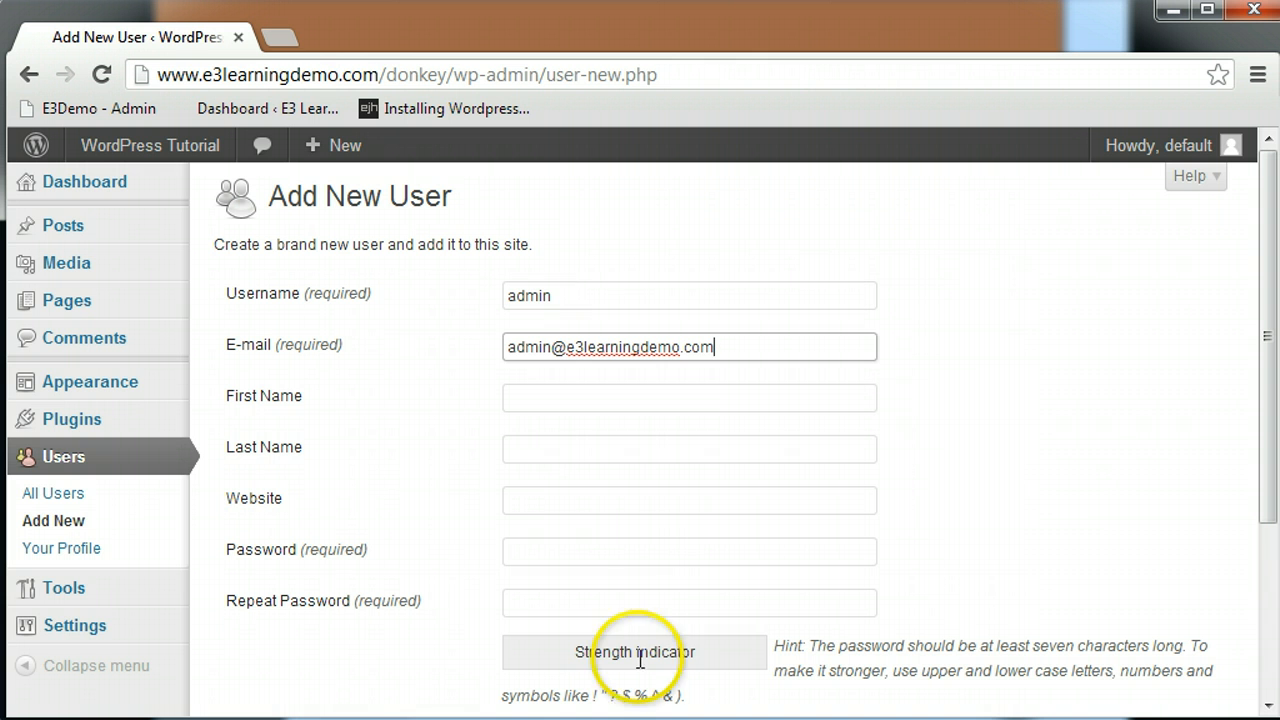
- Enter a matching password twice and create 'admin' with the default Subscriber role
click(636, 558)
text(pass)
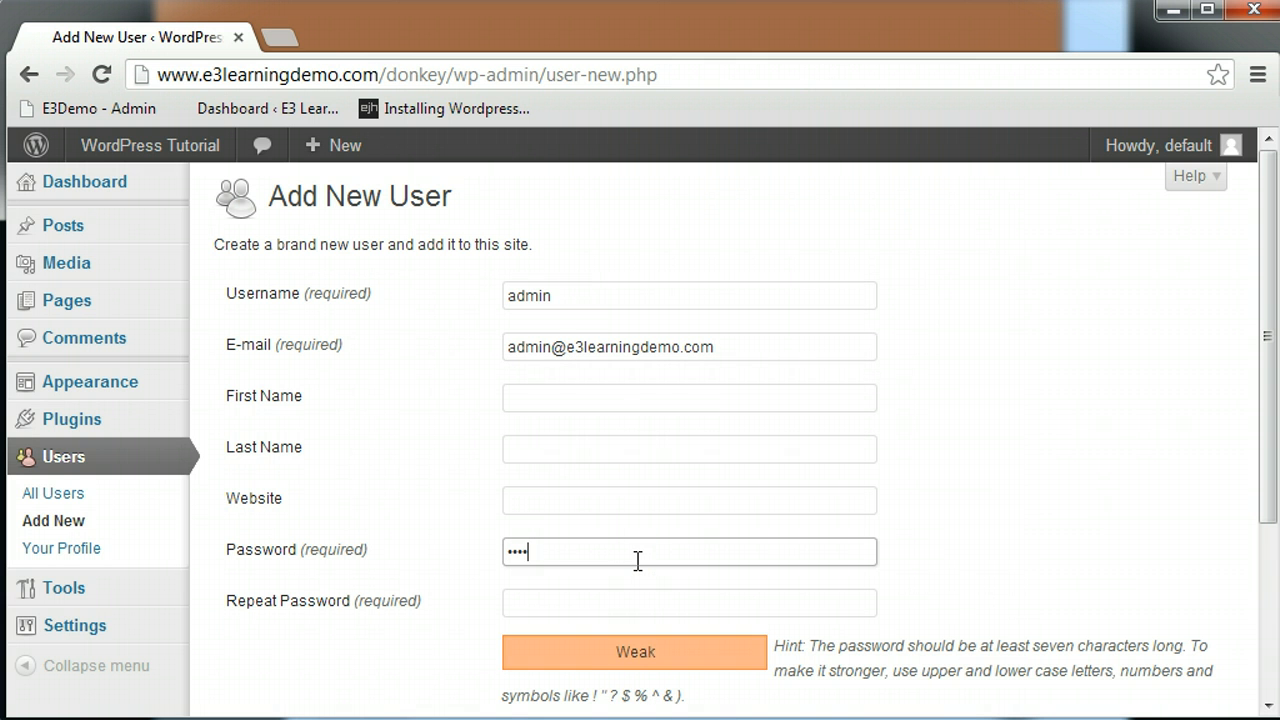
text(word1234)
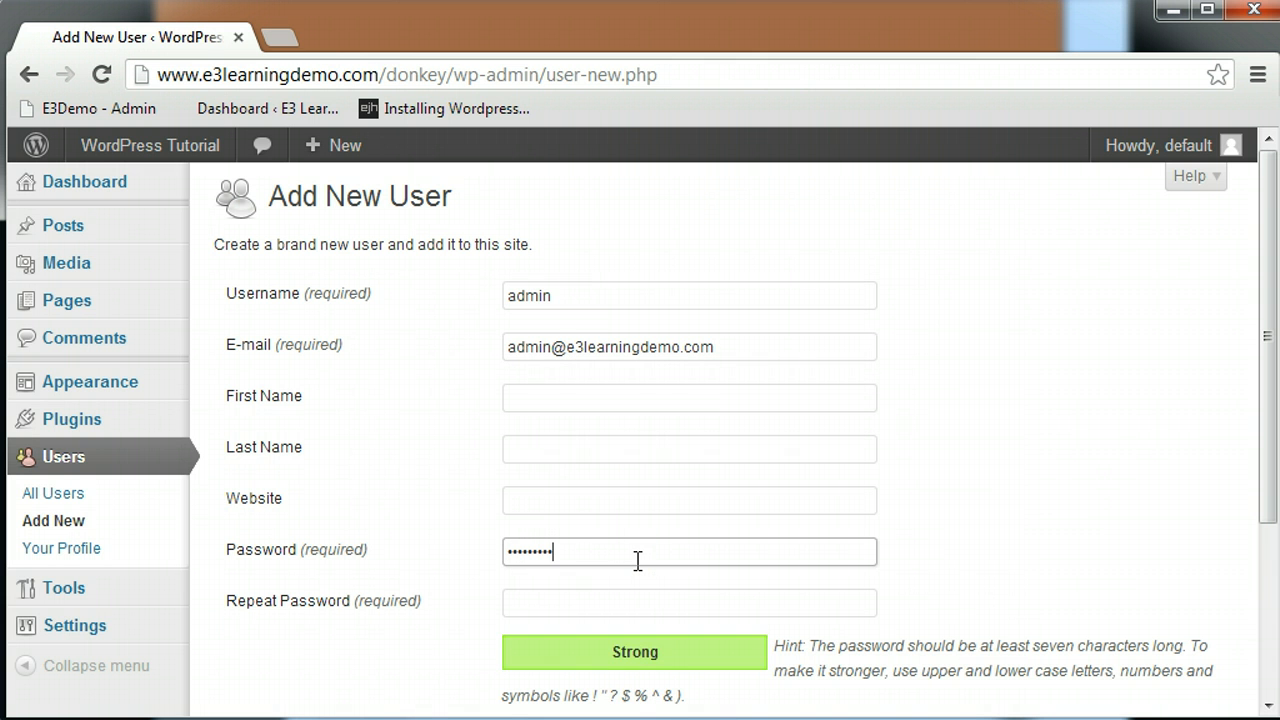
text(5)
key(Tab)
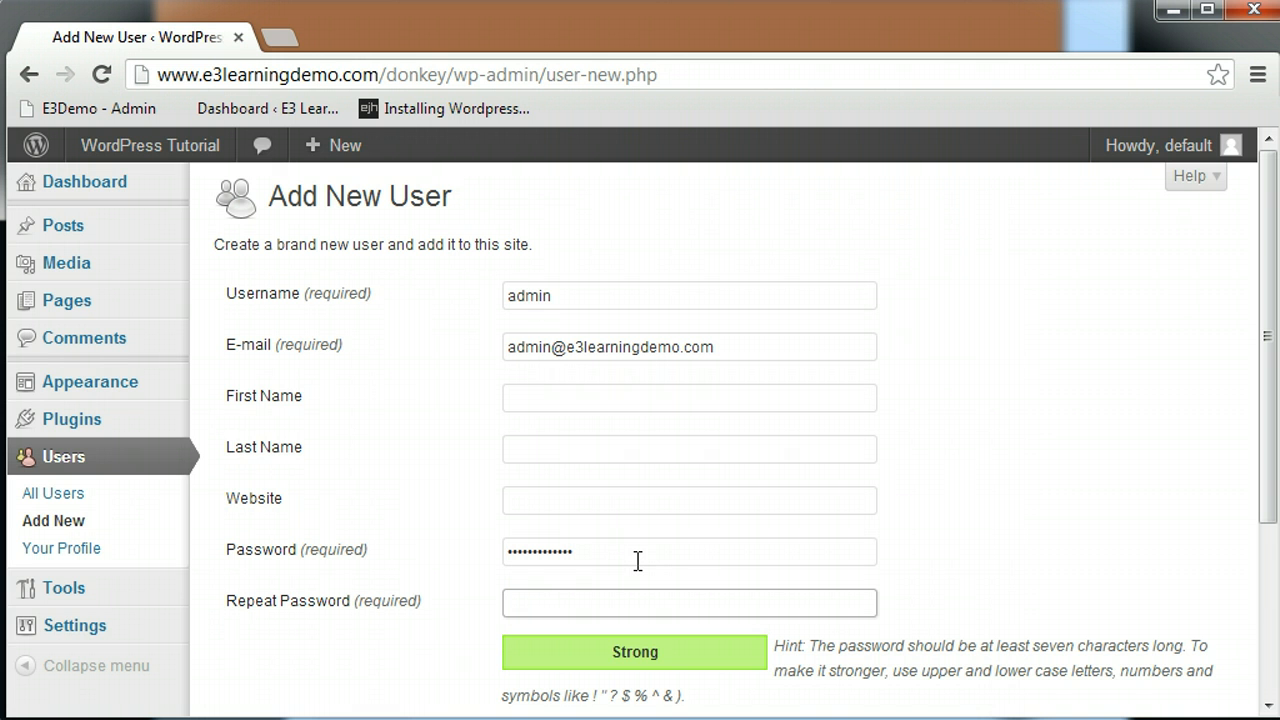
text(passw)
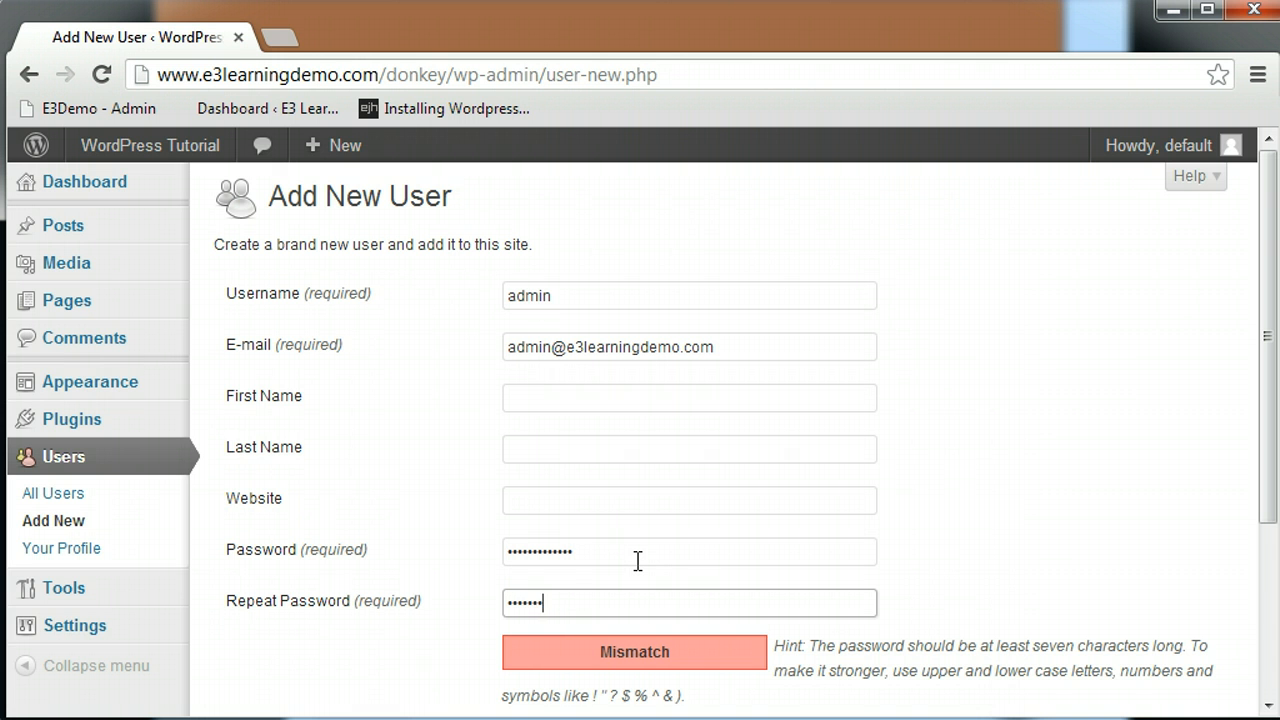
text(ord12345)
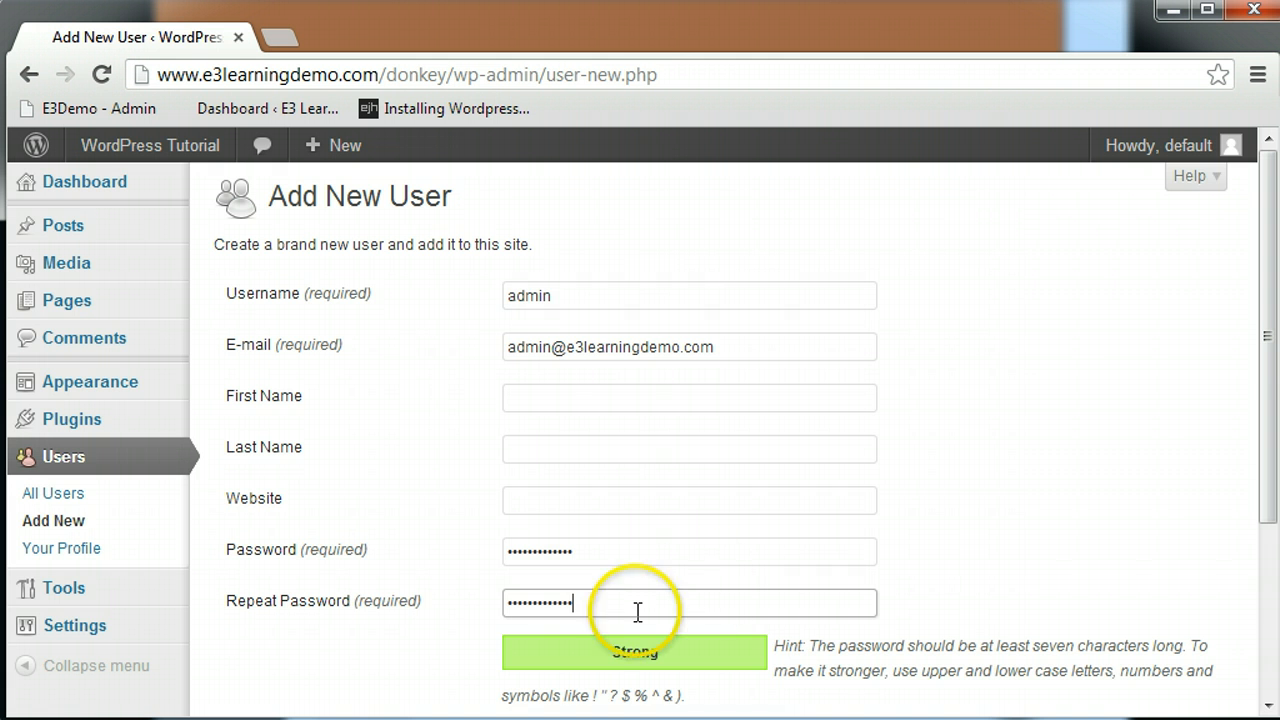
drag(1274, 505, 1268, 640)
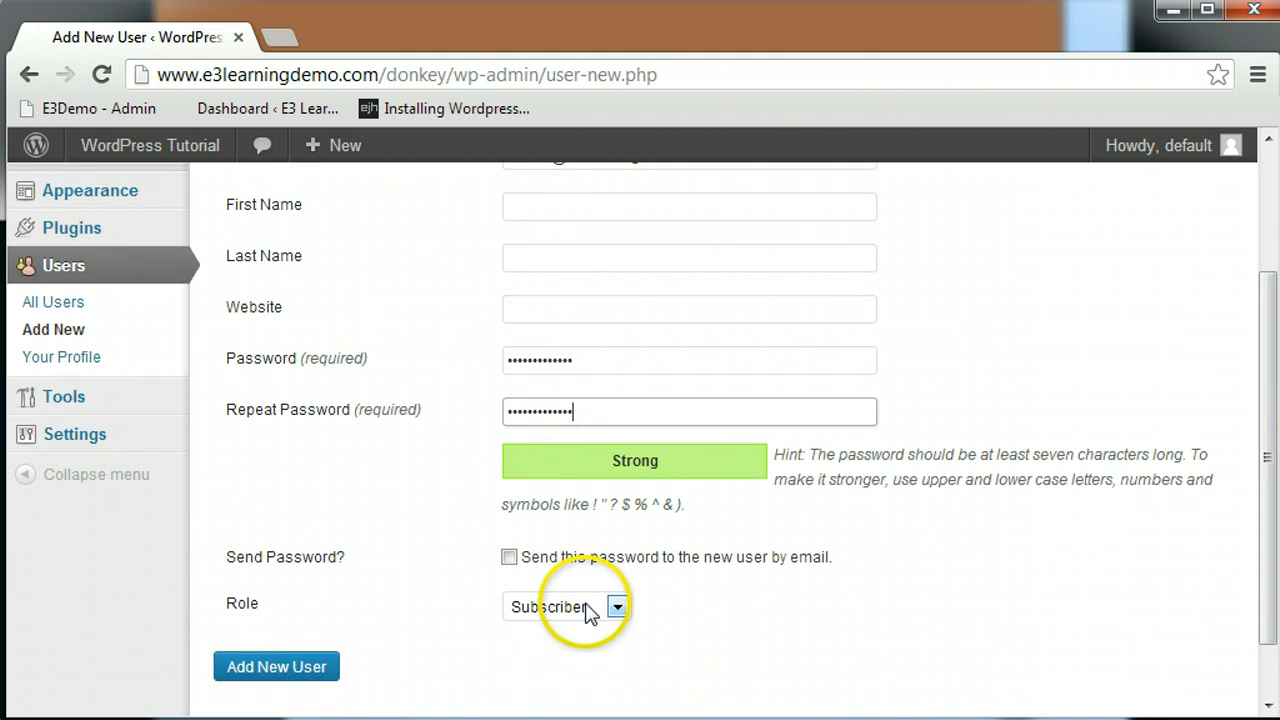
click(262, 675)
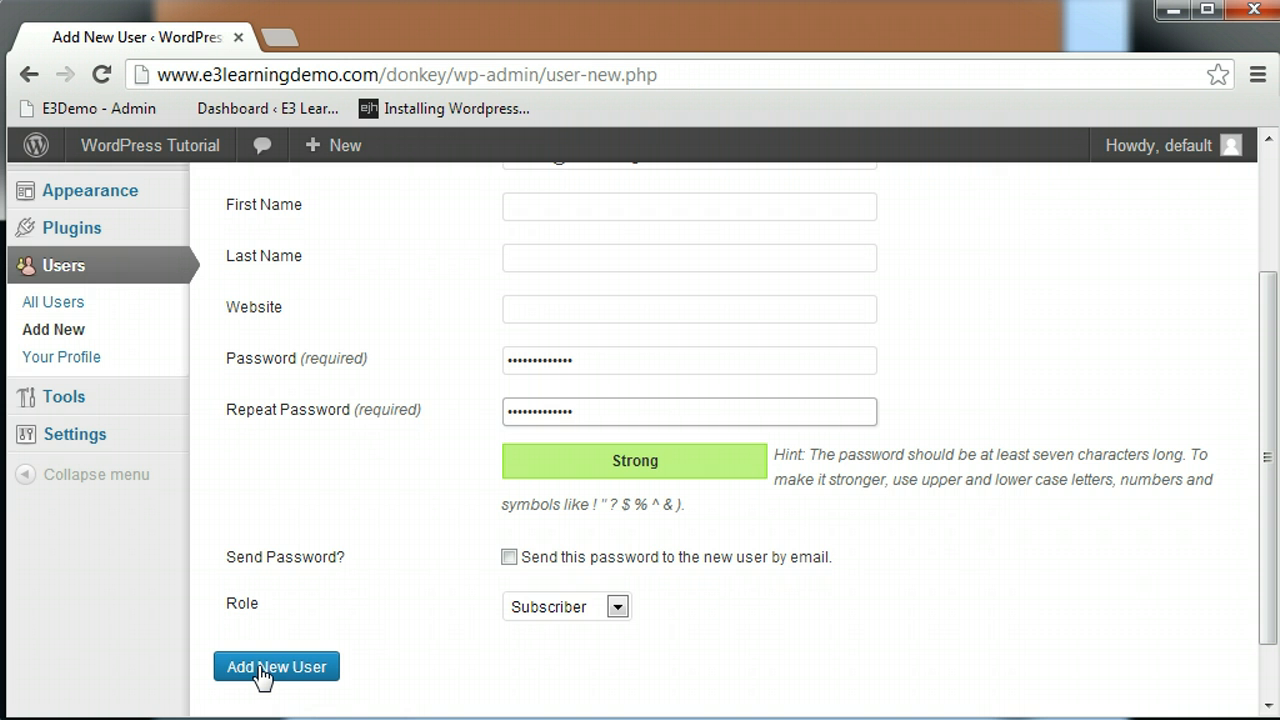
click(262, 675)
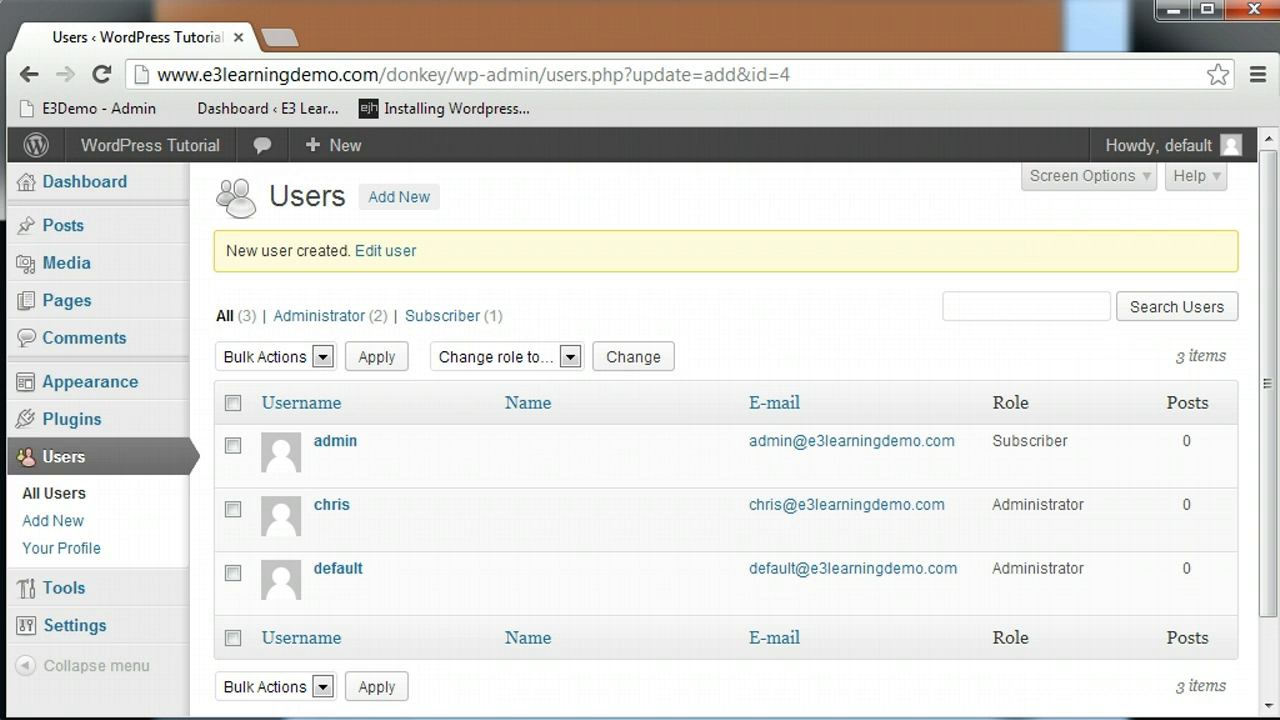
- Save the Press This bookmarklet from the Tools page to the browser's bookmarks bar
click(72, 590)
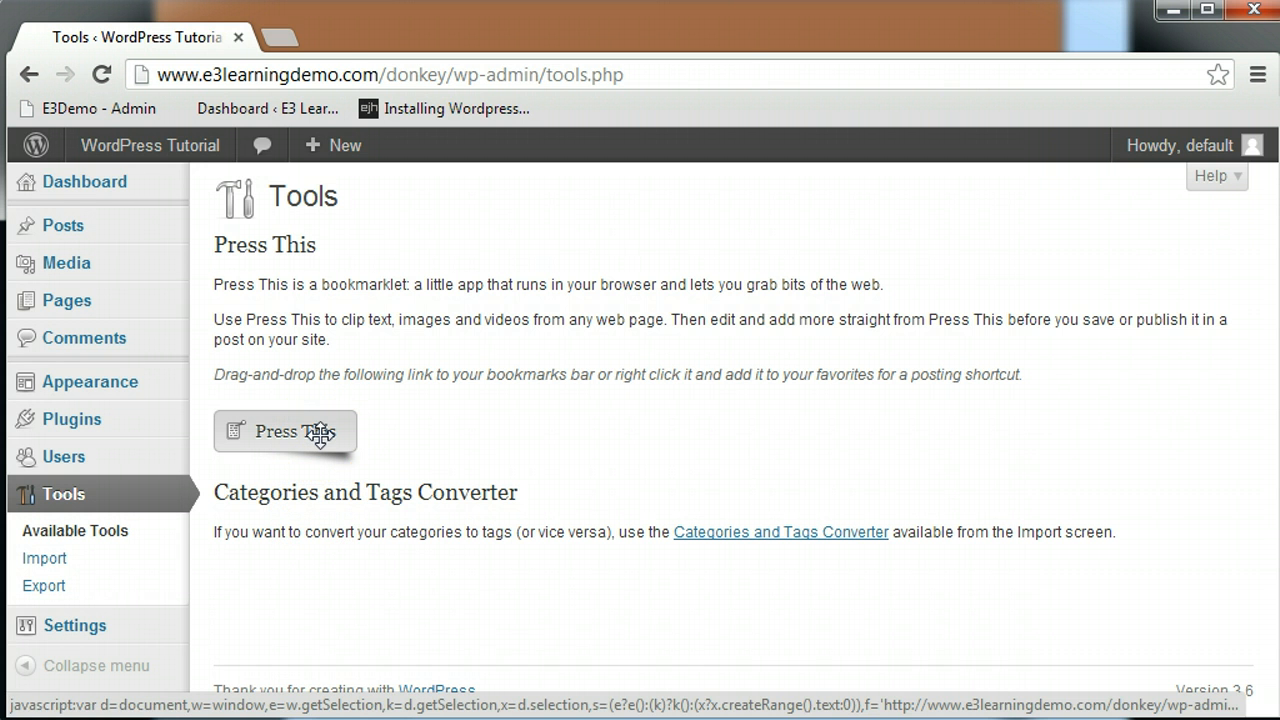
mouse_move(320, 435)
mouse_down()
mouse_move(374, 409)
mouse_move(591, 105)
mouse_up()
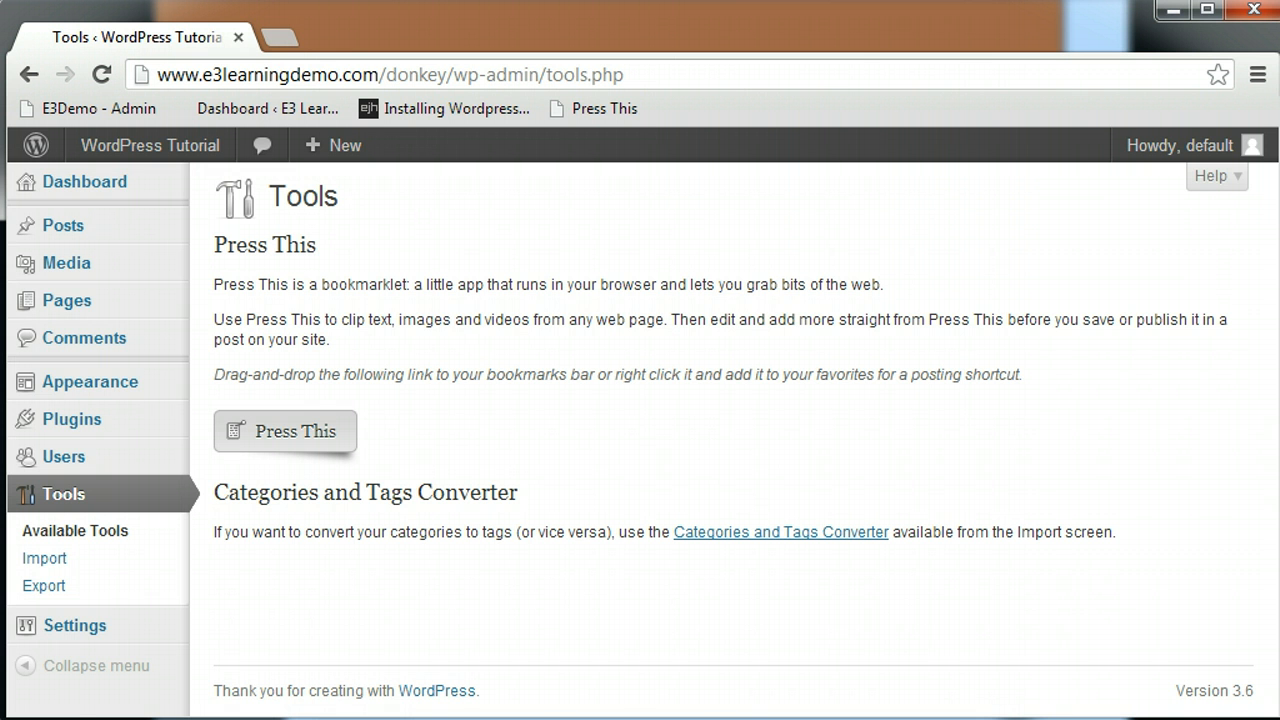
click(55, 628)
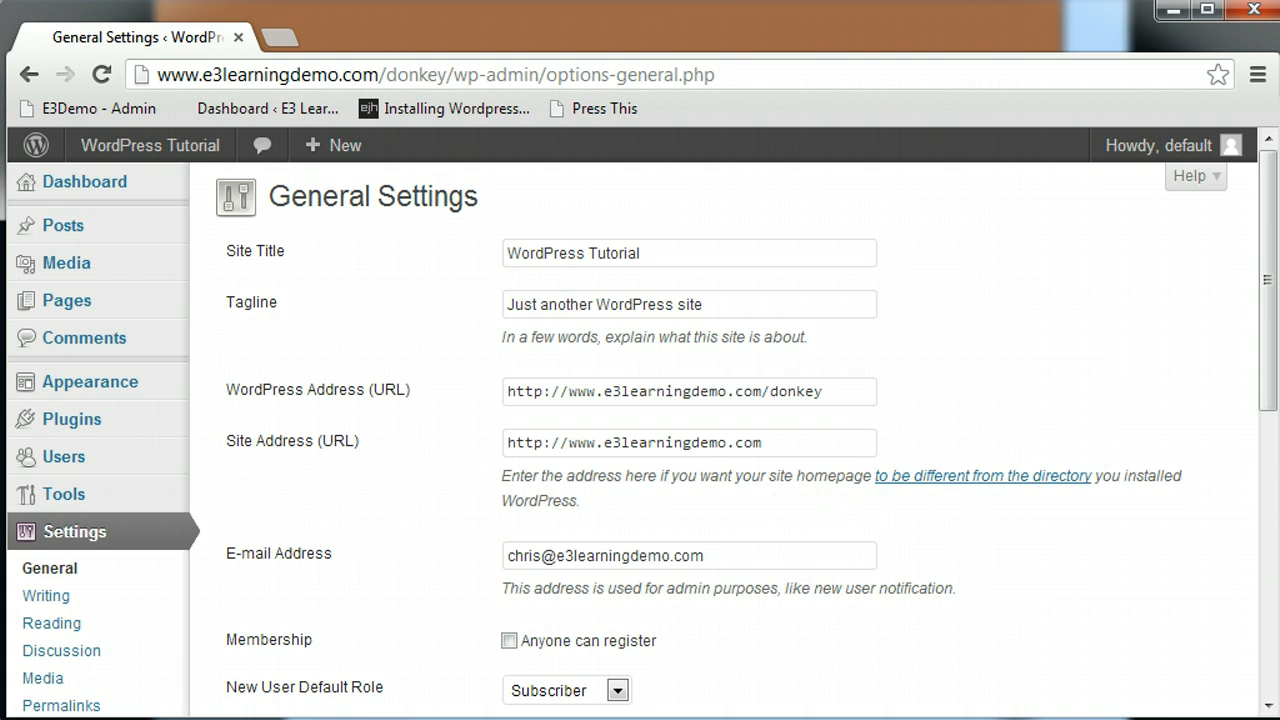
drag(1272, 275, 1257, 531)
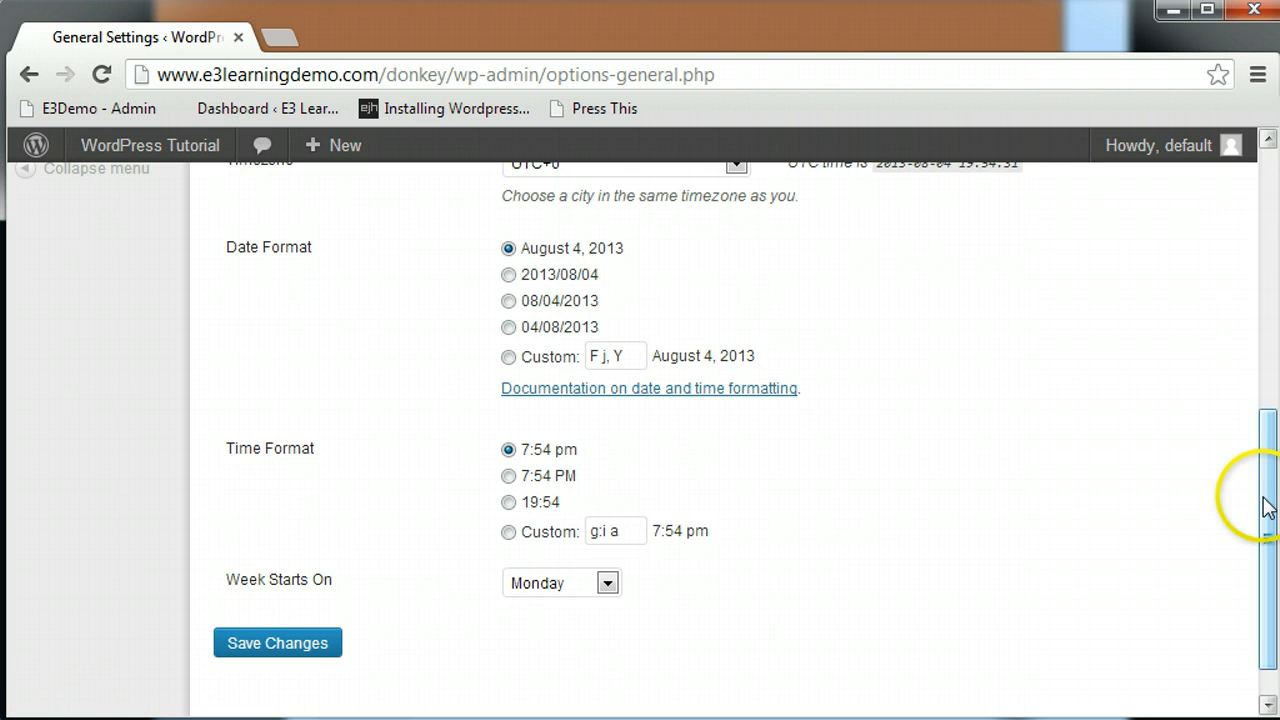
drag(1266, 508, 1255, 318)
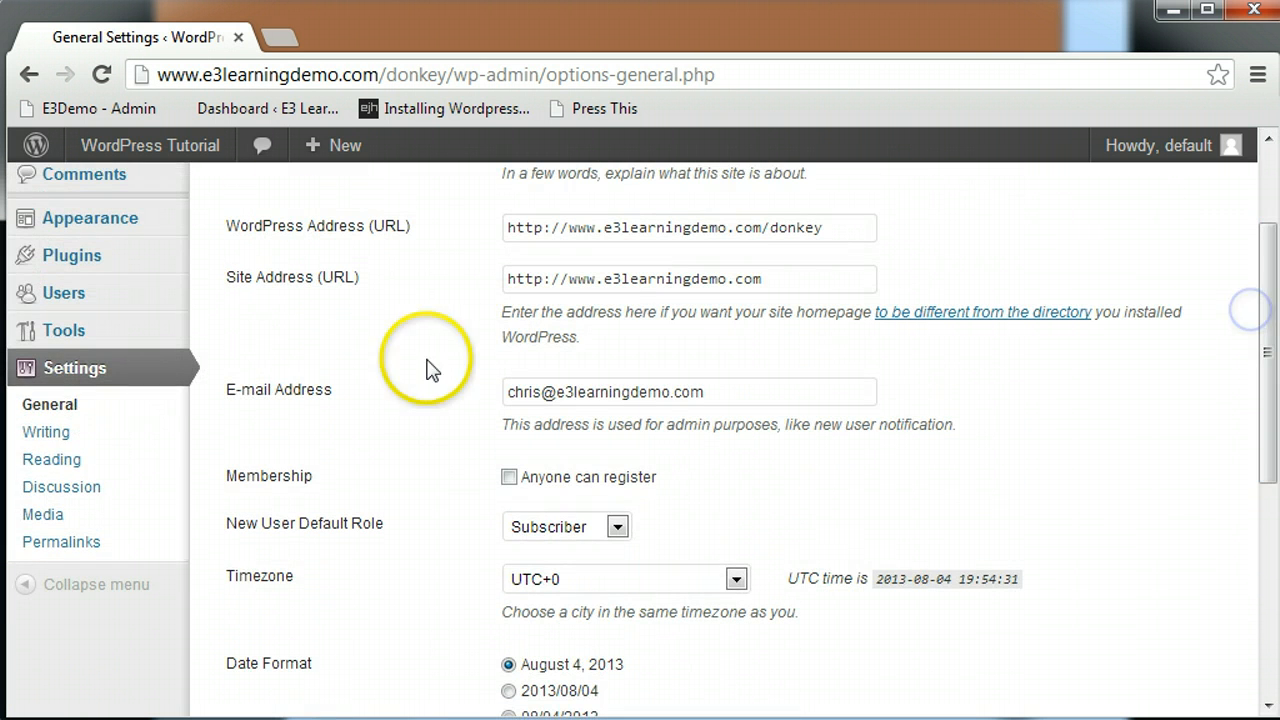
- Review the Writing Settings down to the Post via e-mail and Update Services sections
click(38, 434)
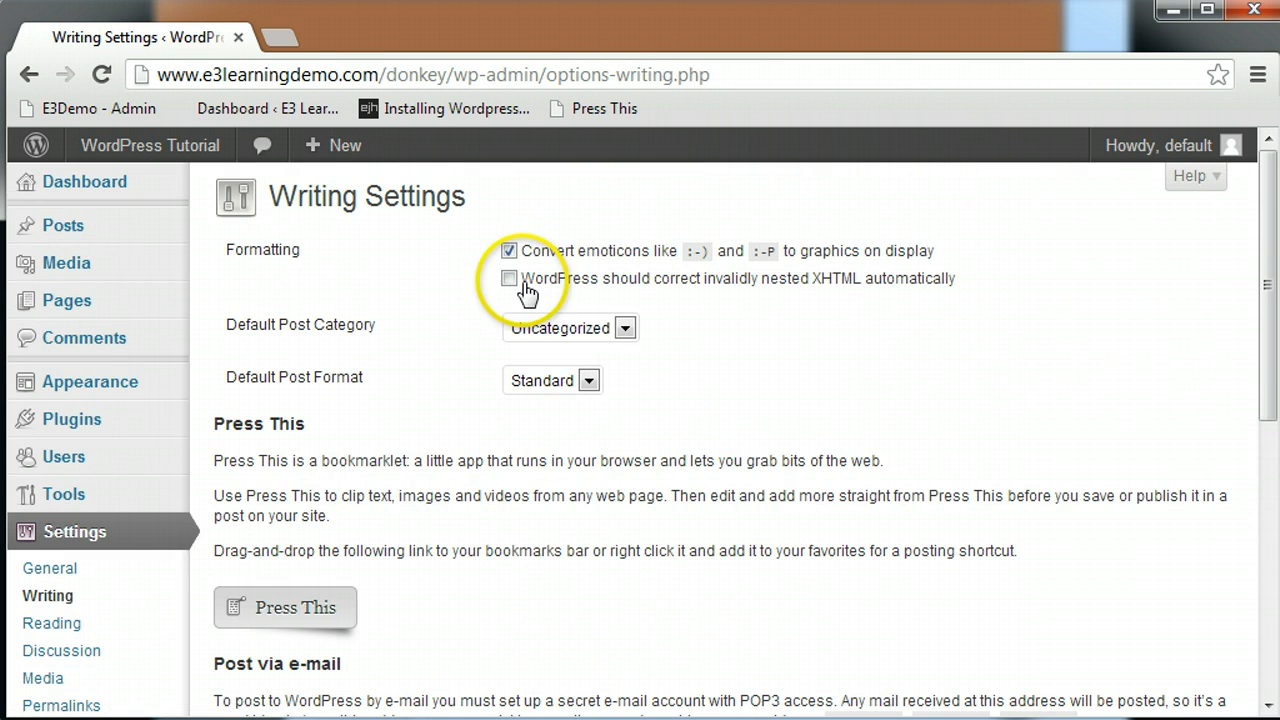
drag(1266, 290, 1266, 485)
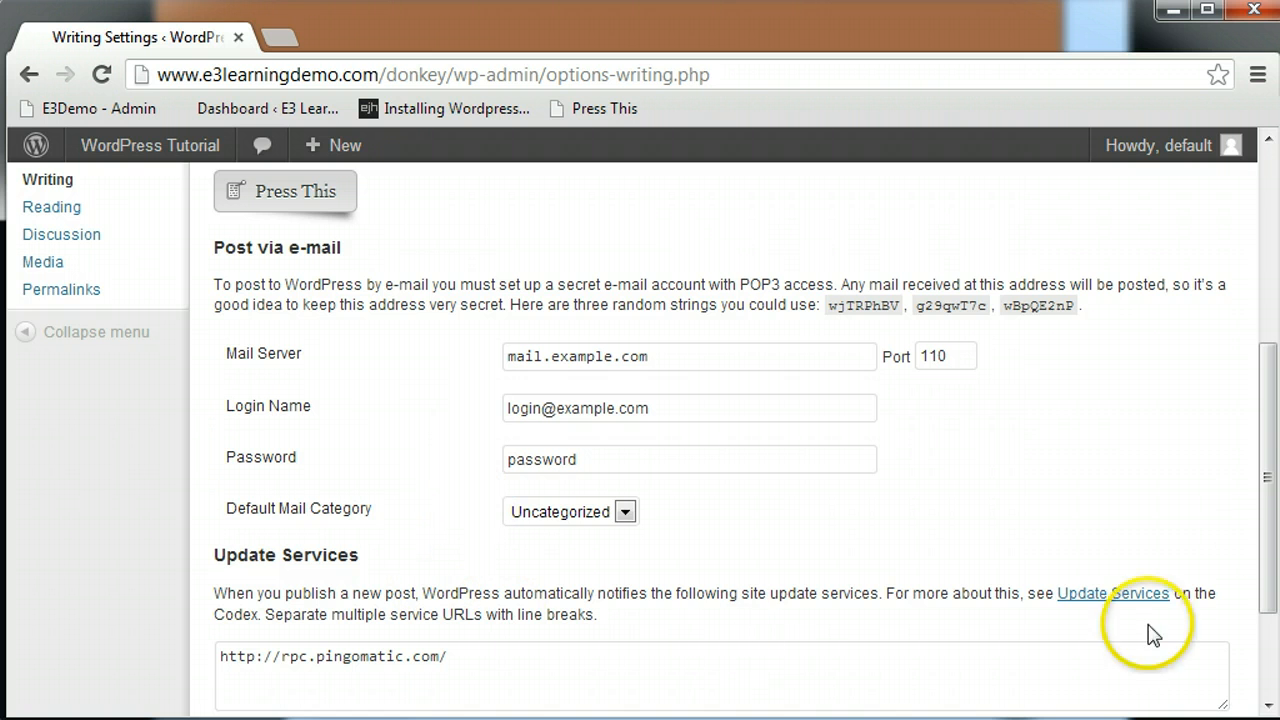
drag(1272, 486, 1270, 553)
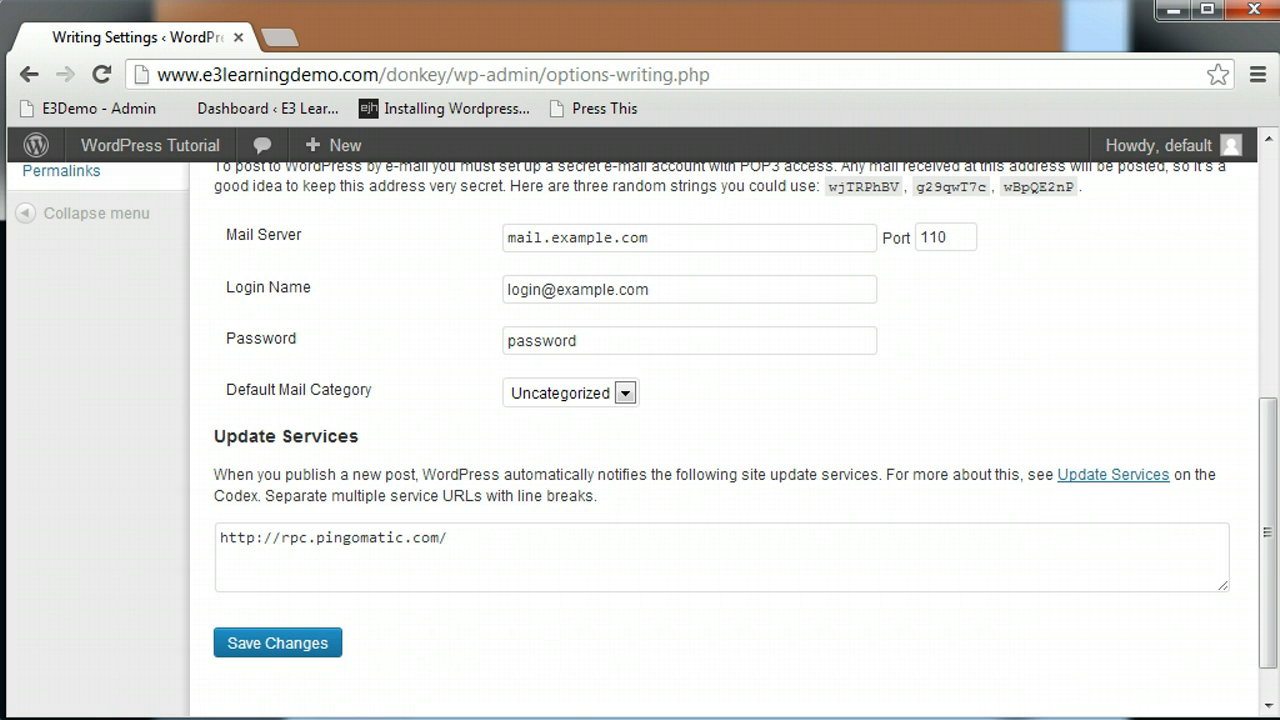
scroll(720, 450, down, 1)
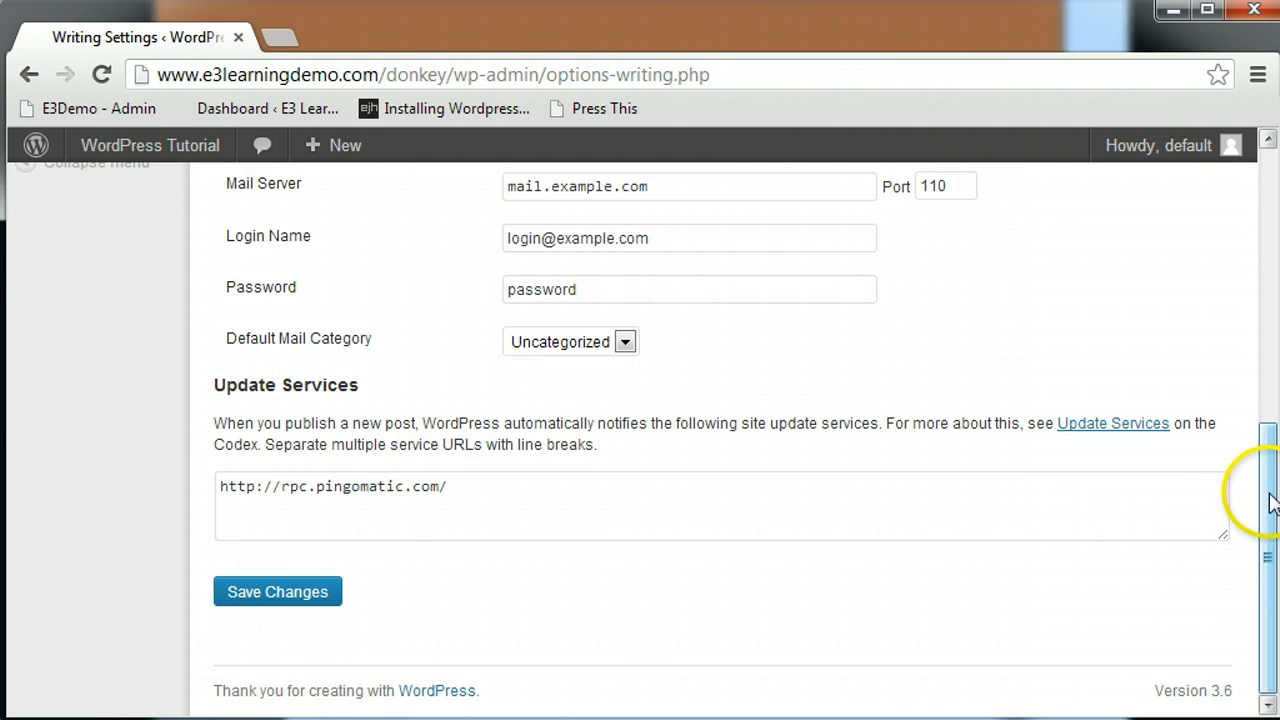
drag(1271, 491, 1273, 323)
- Set the front page to a static page, leaving Front page and Posts page unselected
click(48, 417)
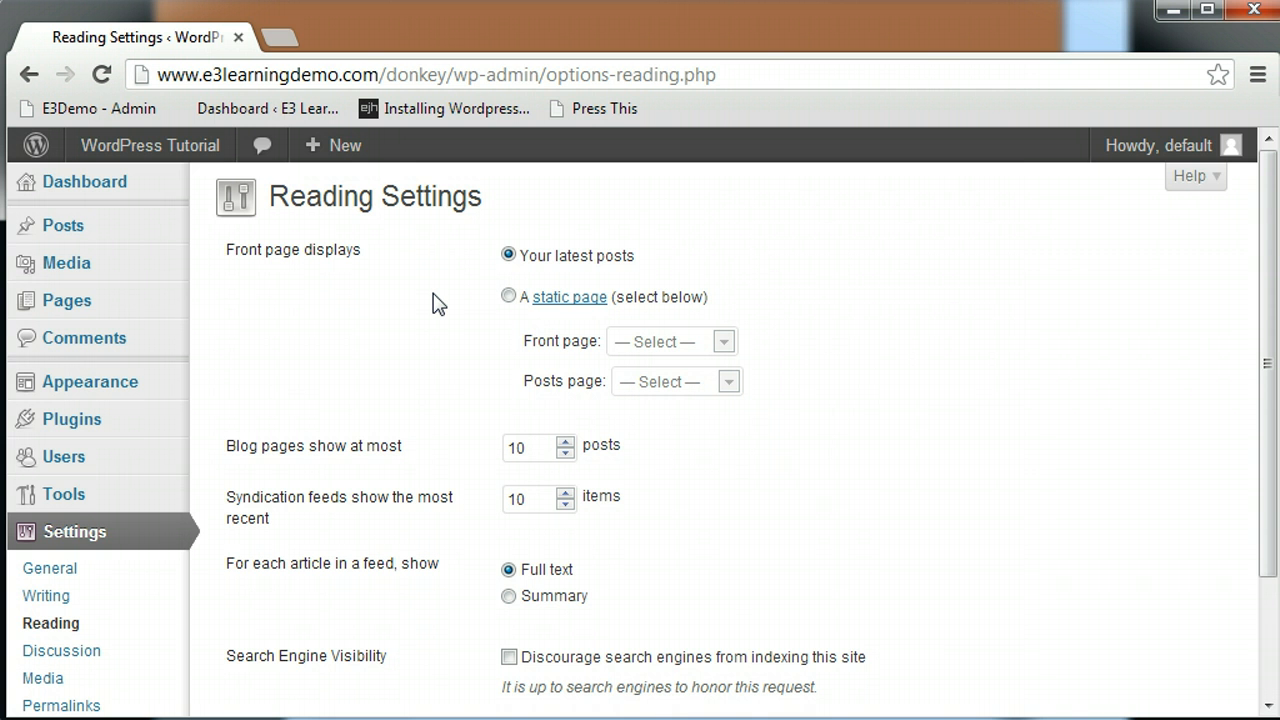
click(506, 296)
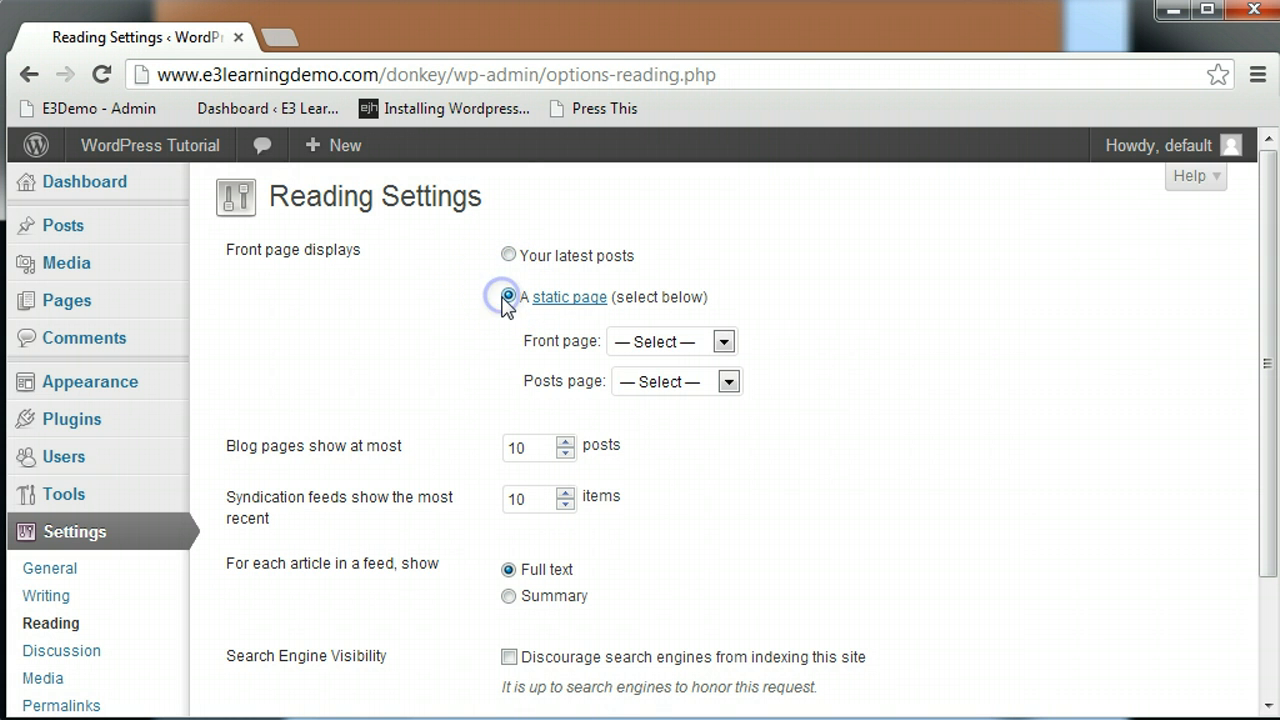
click(670, 341)
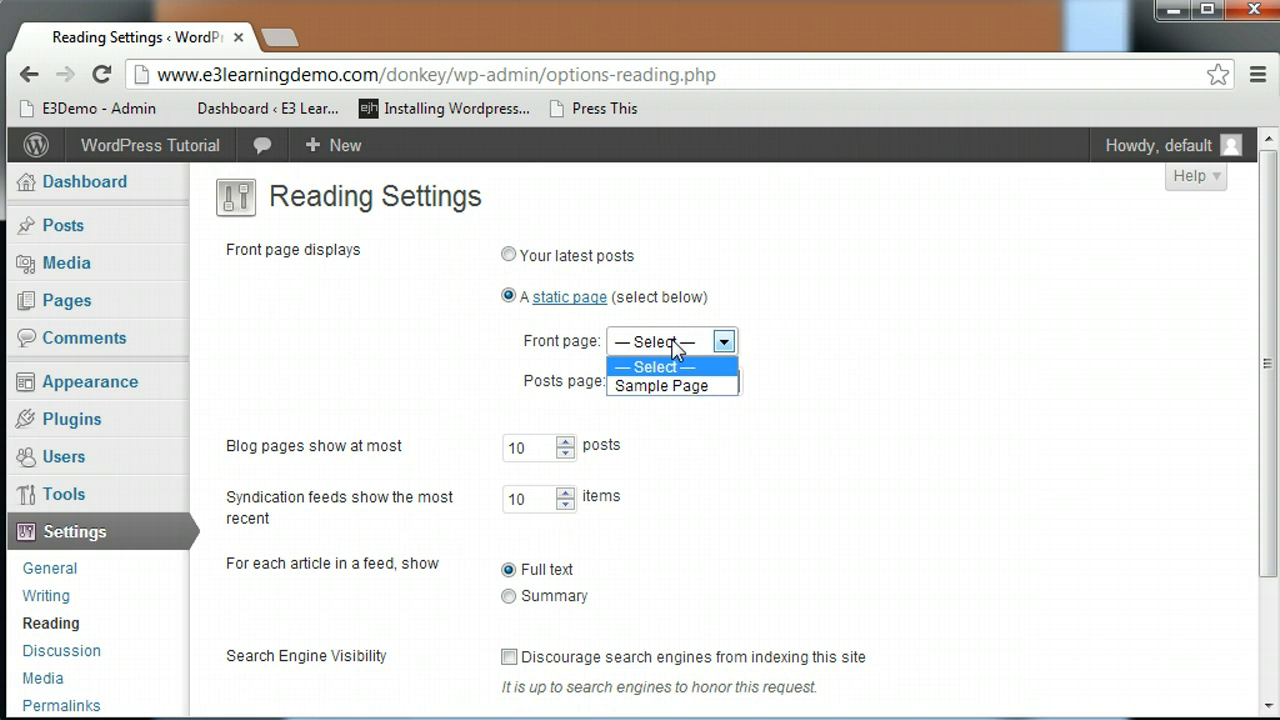
click(676, 345)
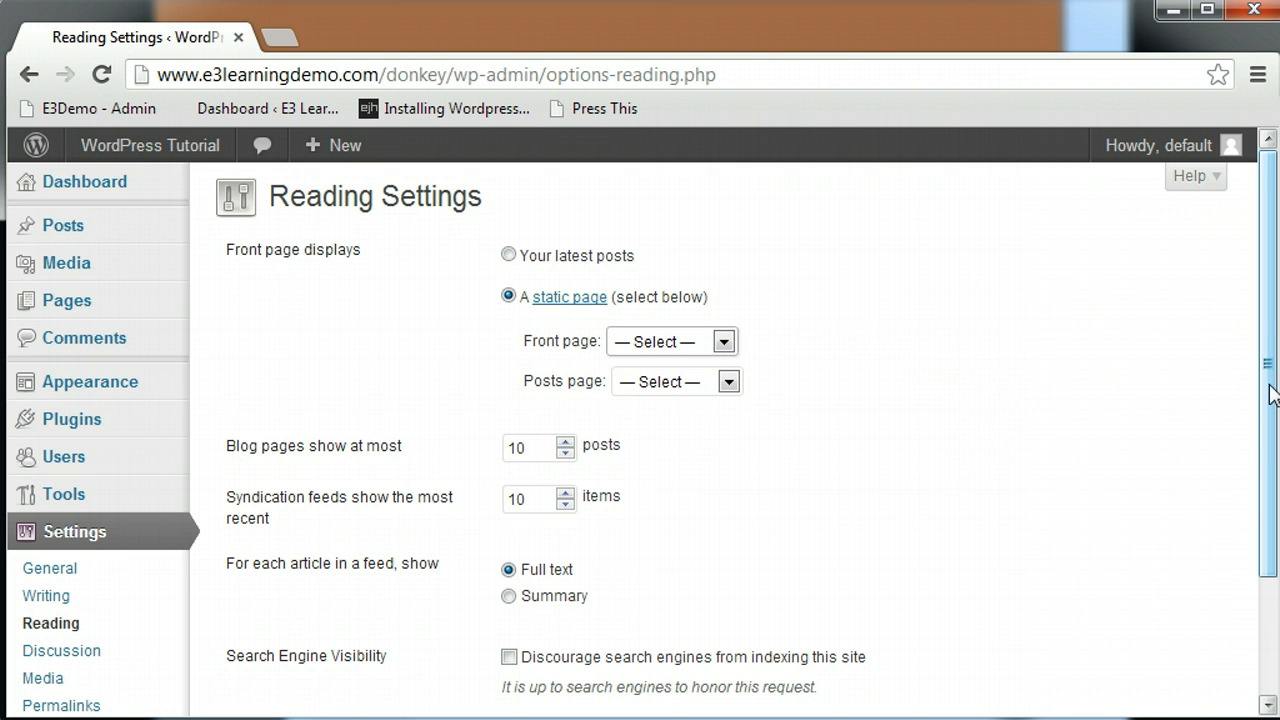
click(726, 384)
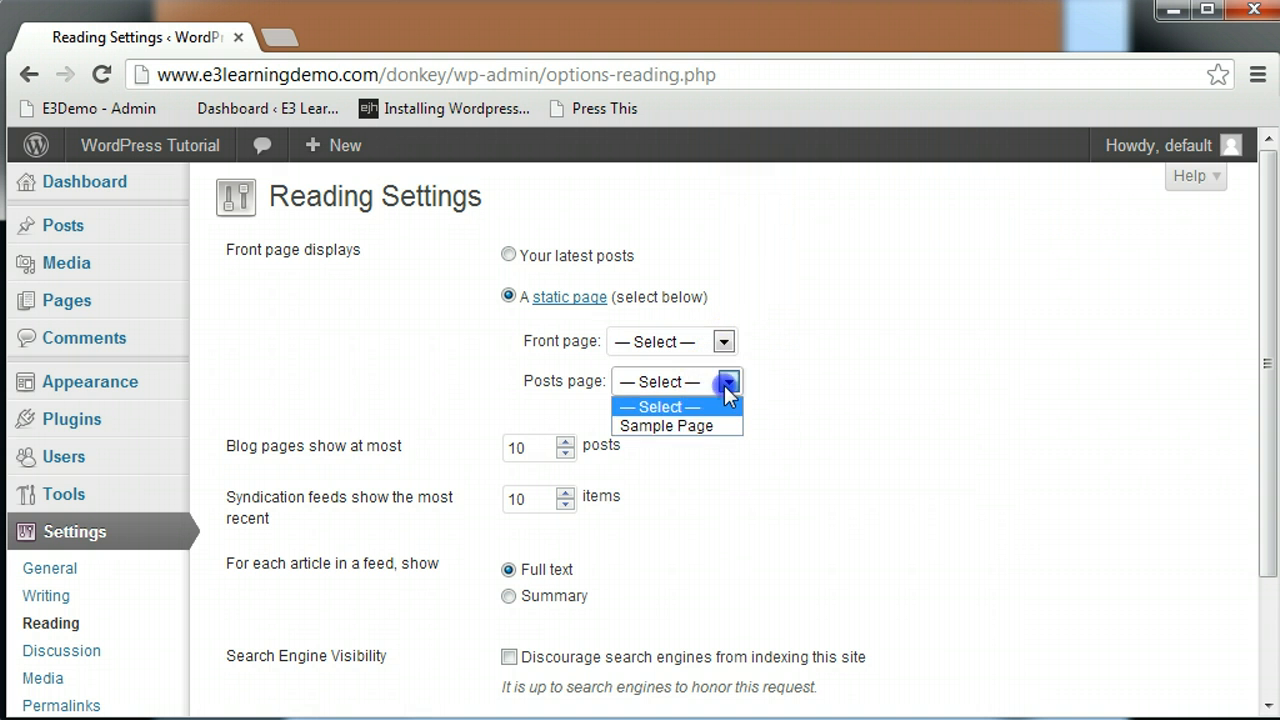
click(727, 390)
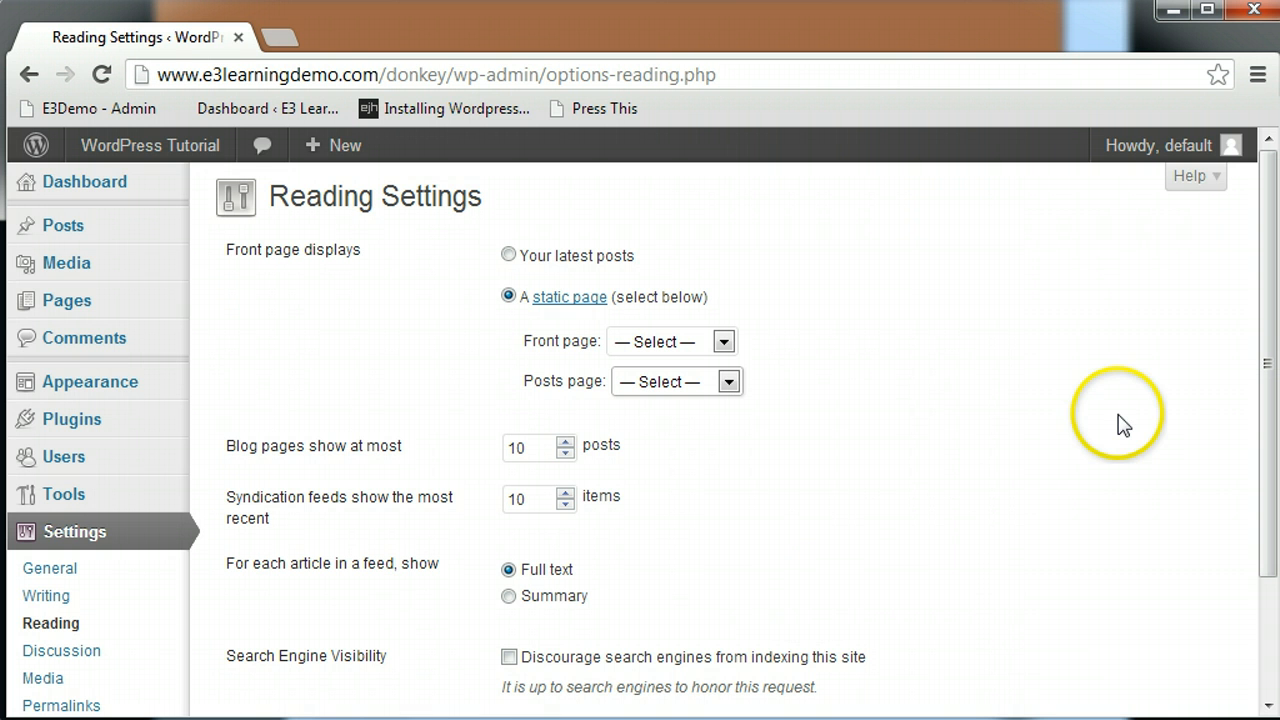
click(1267, 378)
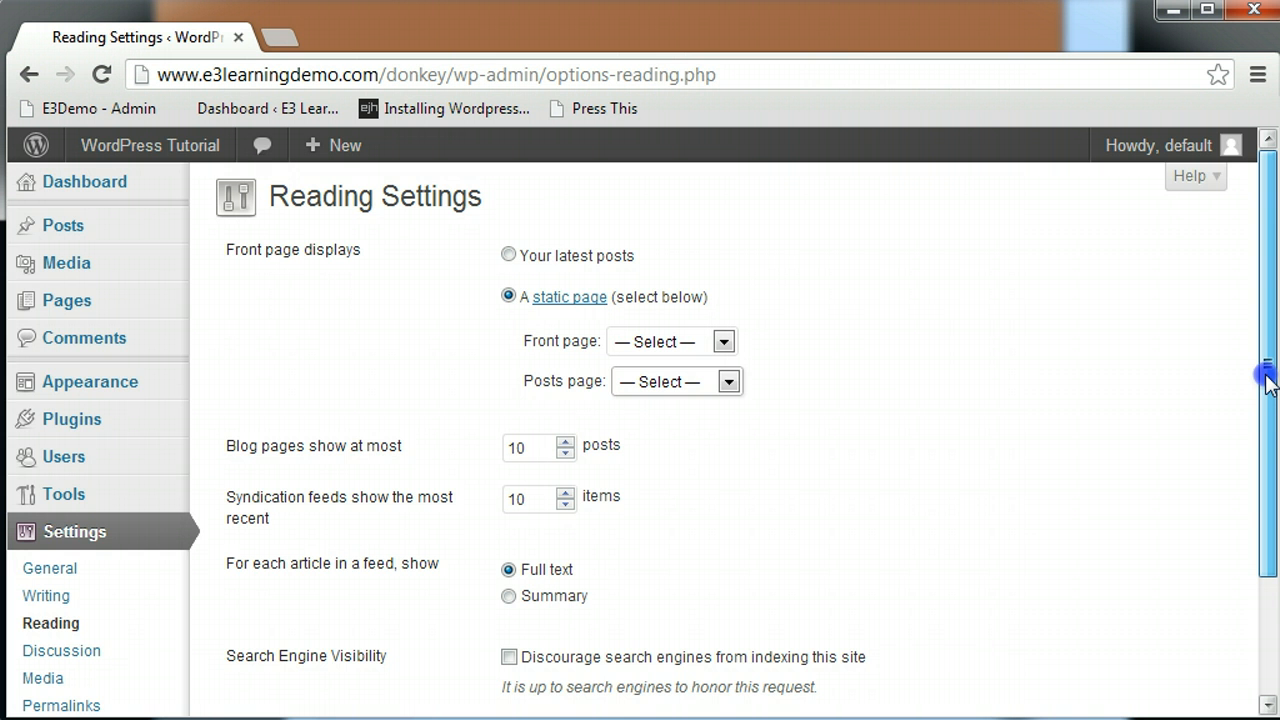
drag(1267, 385, 1267, 430)
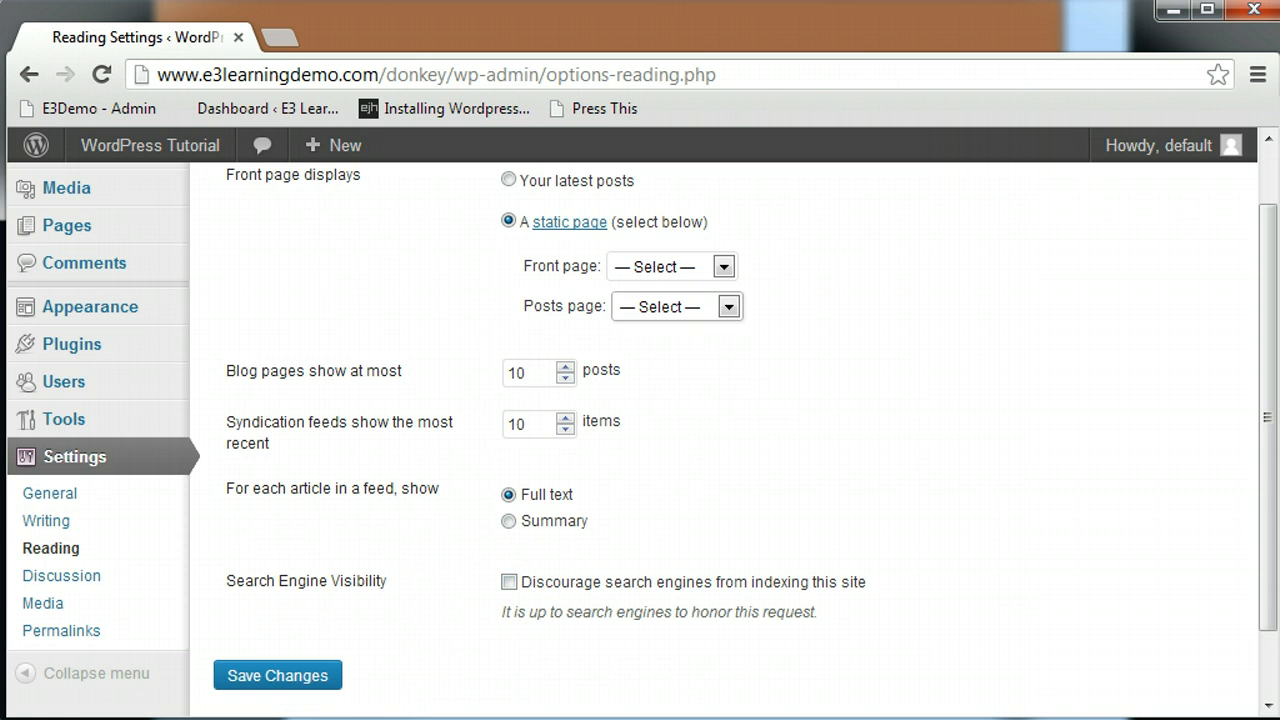
- Review the Discussion Settings, checking the Comment Moderation list and Comment Blacklist
click(58, 582)
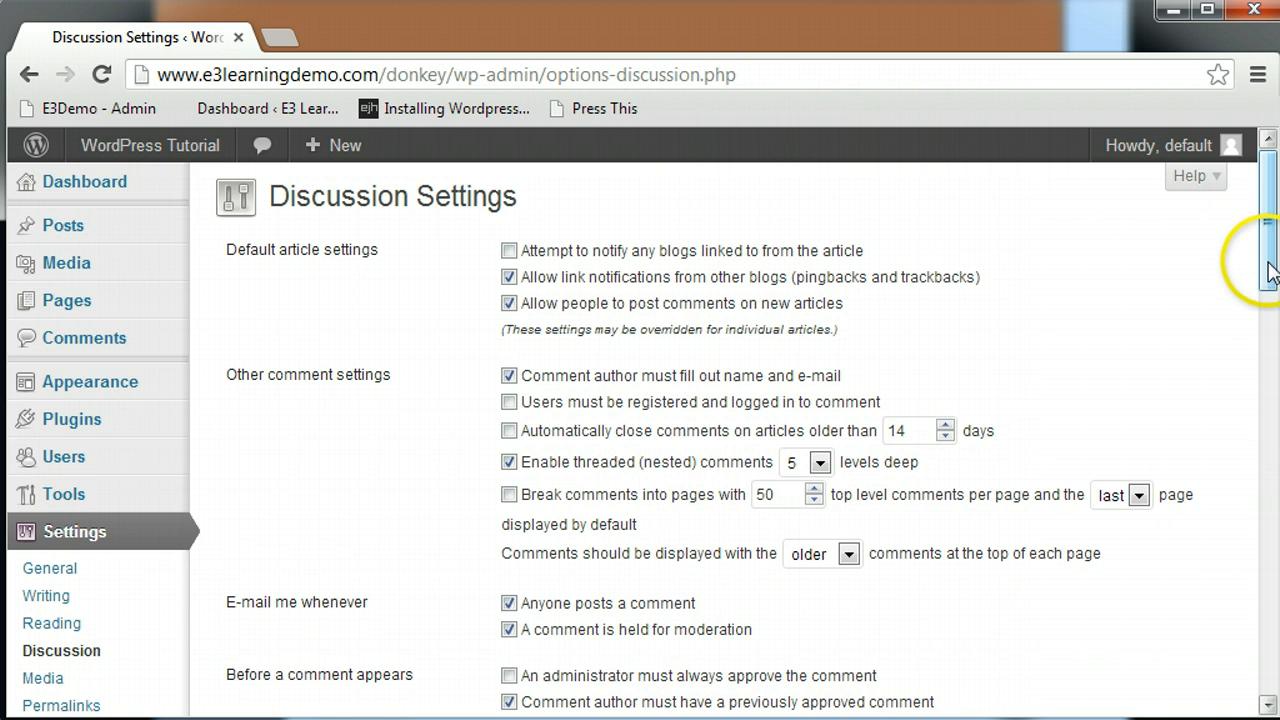
drag(1268, 278, 1268, 350)
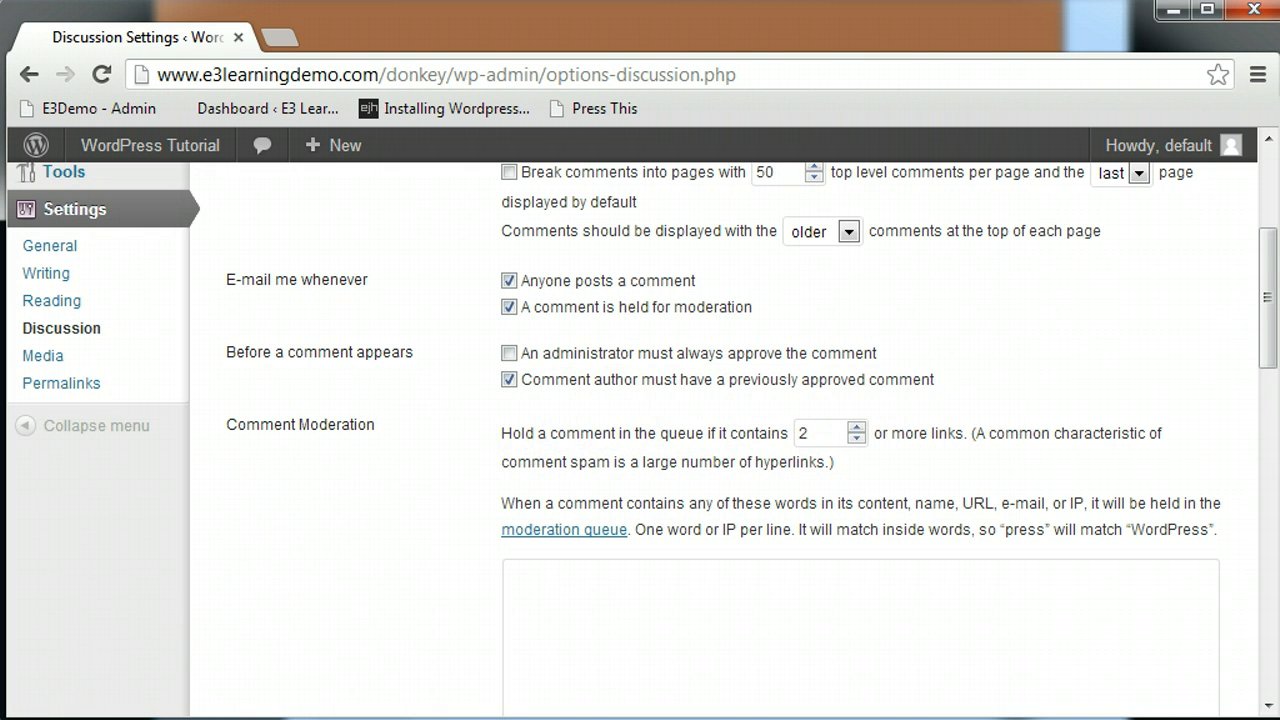
click(1075, 581)
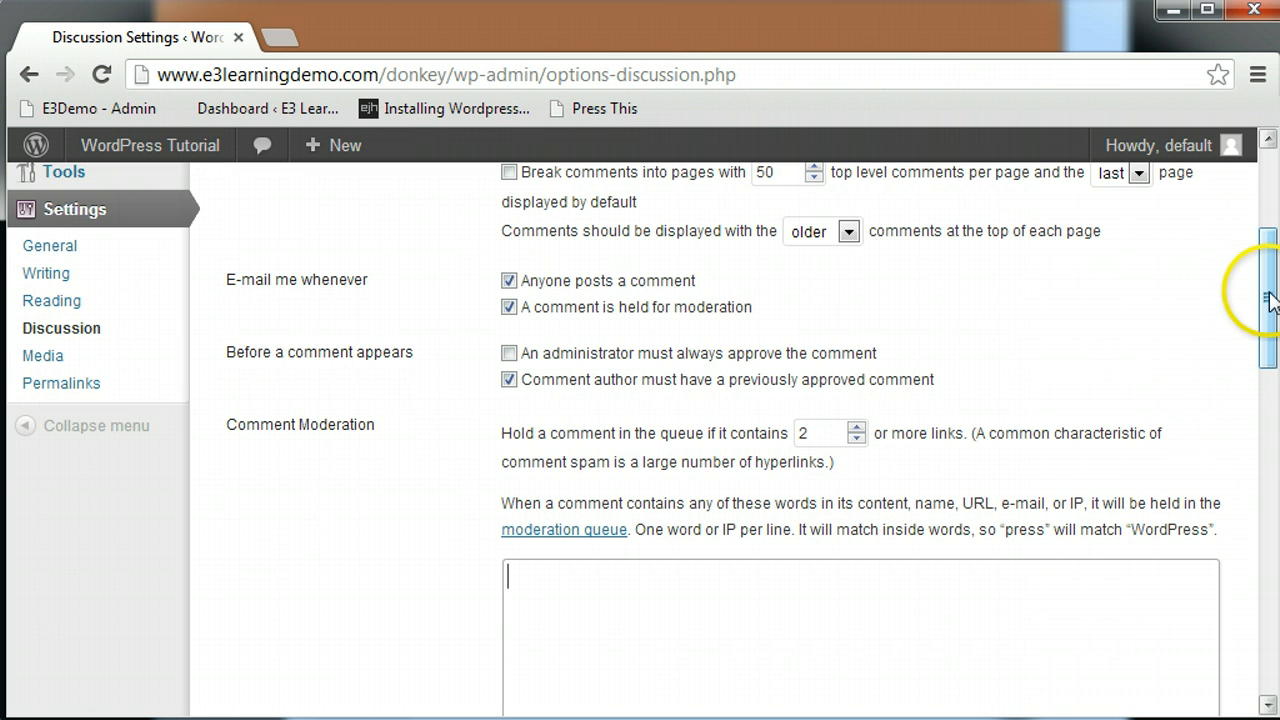
drag(1268, 298, 1268, 445)
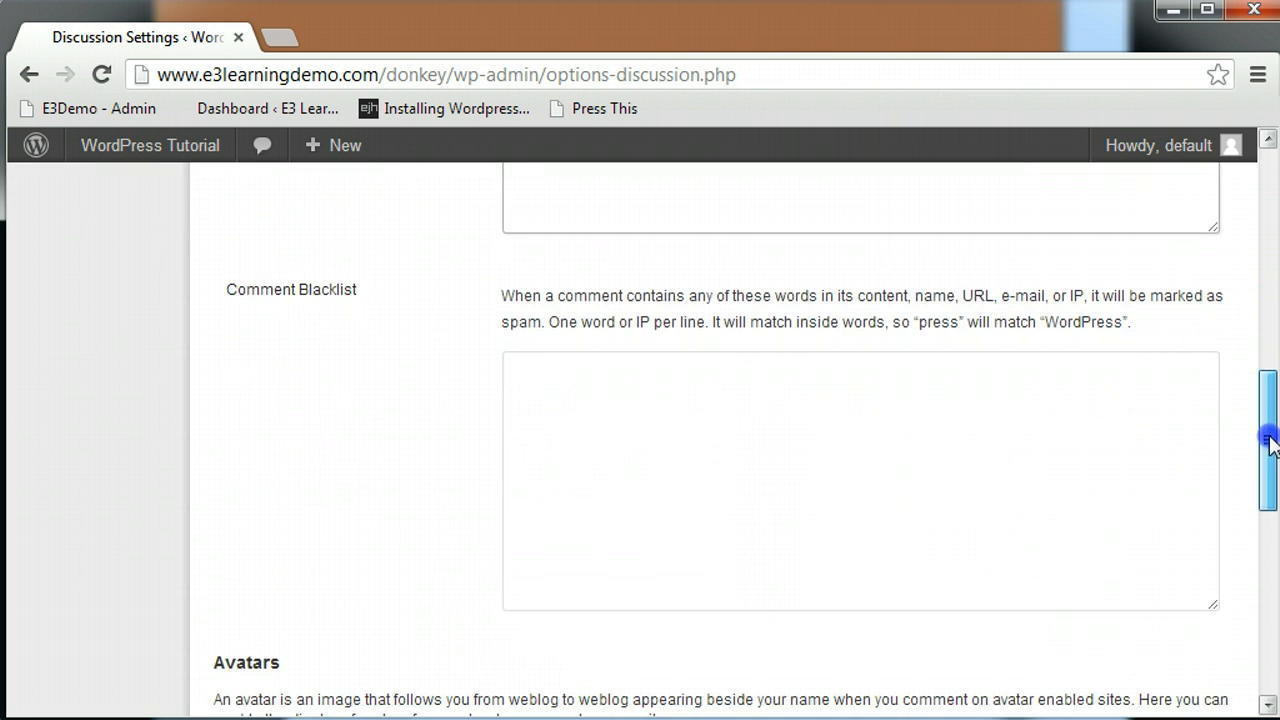
click(1040, 469)
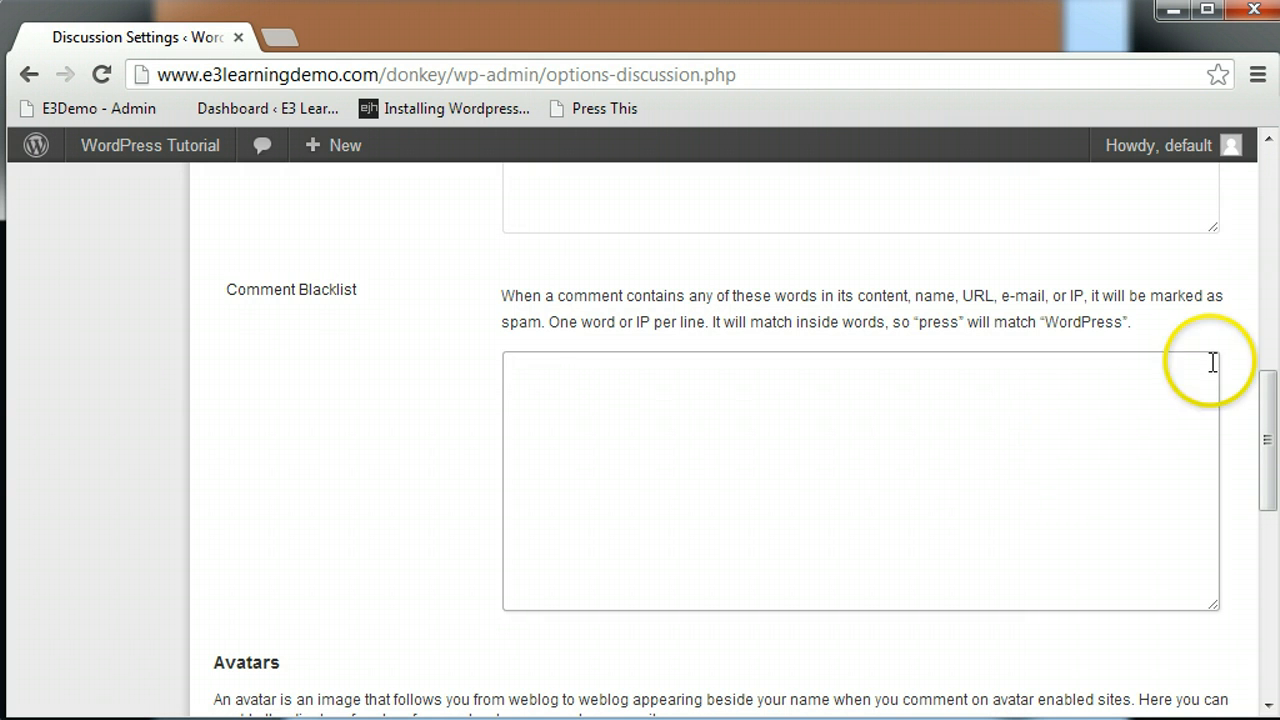
drag(1268, 410, 1268, 523)
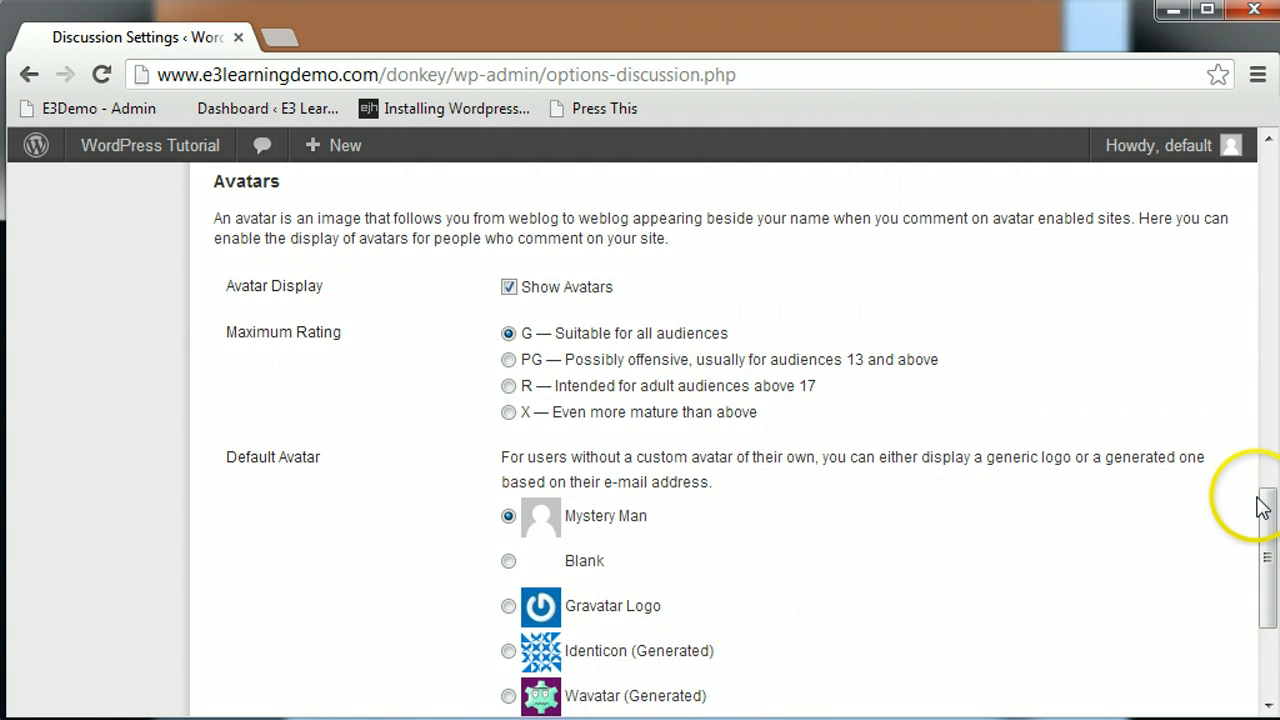
drag(1266, 523, 1270, 578)
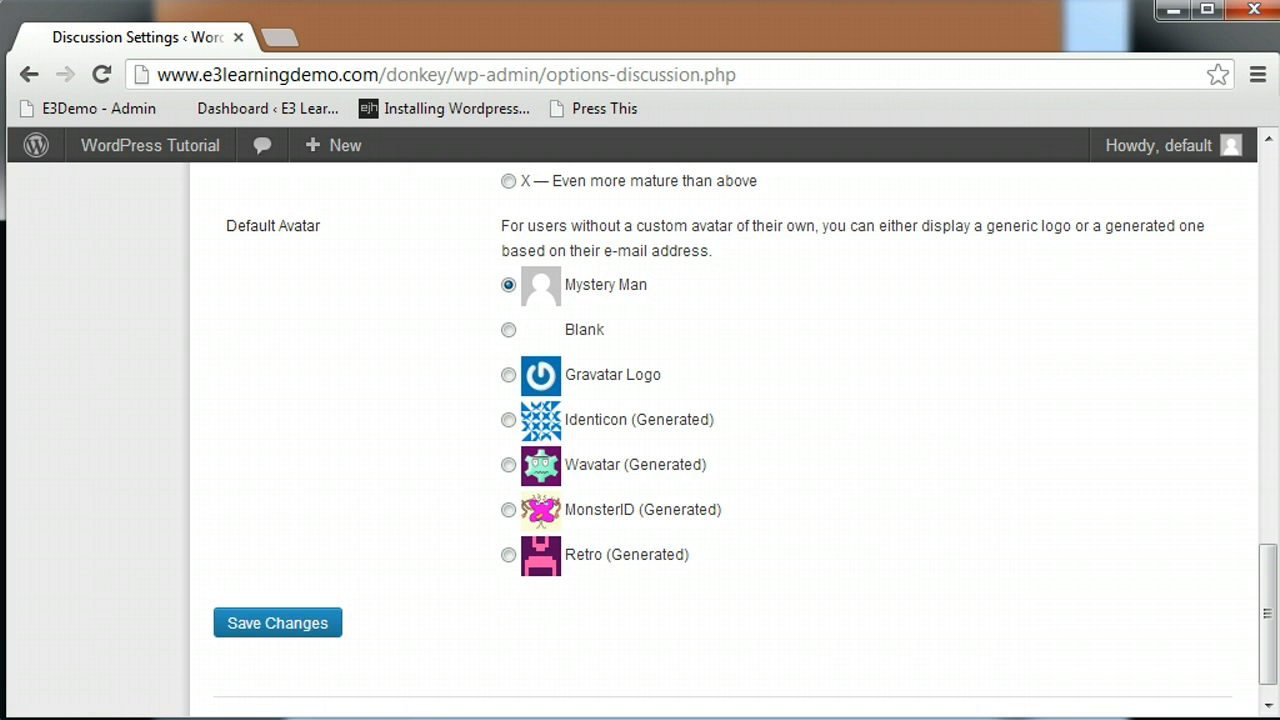
drag(1266, 600, 1222, 241)
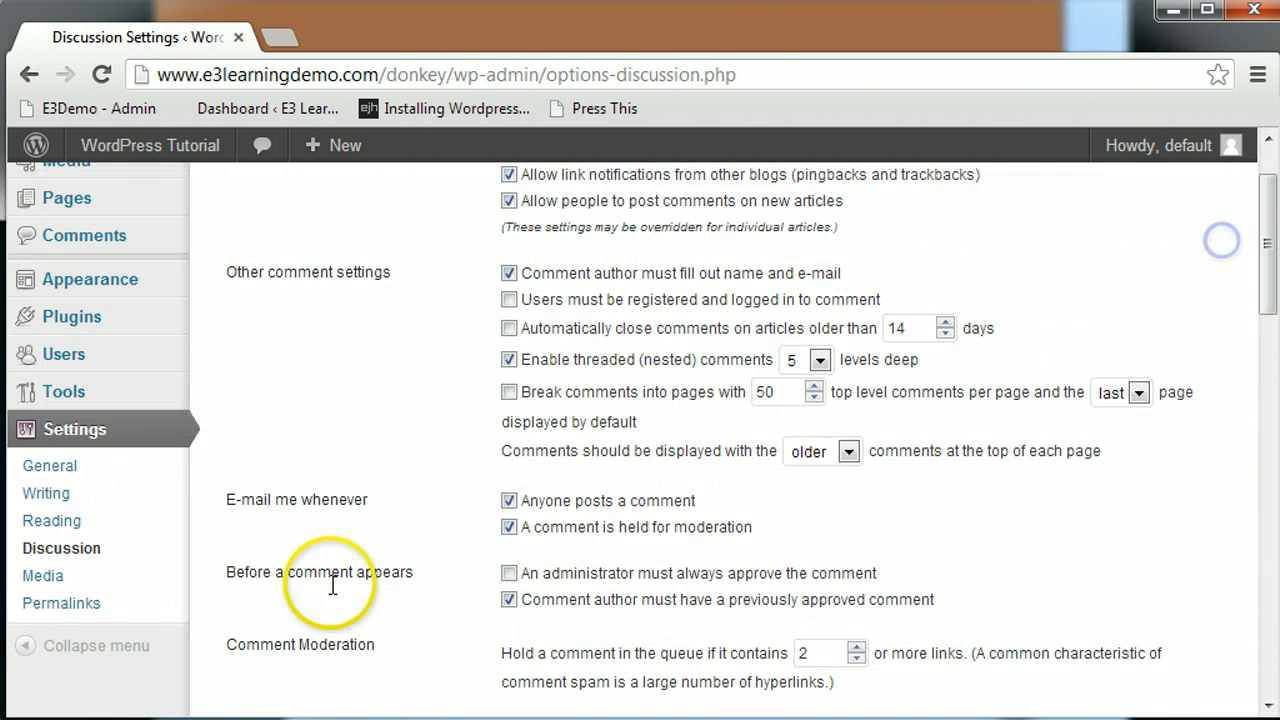
- Show the Media Settings with 150×150 thumbnails, 300 medium and 1024 large sizes
click(42, 577)
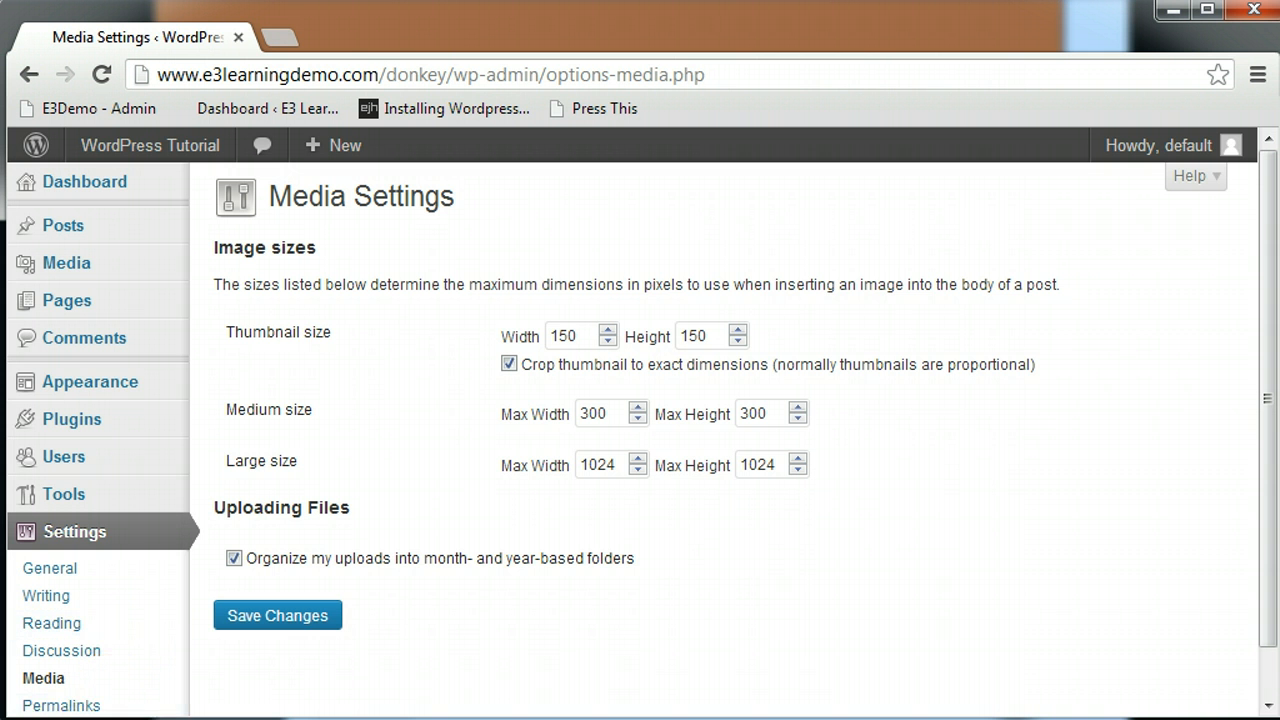
- Choose the Custom Structure permalink option and inspect the Category base and Tag base fields
click(58, 706)
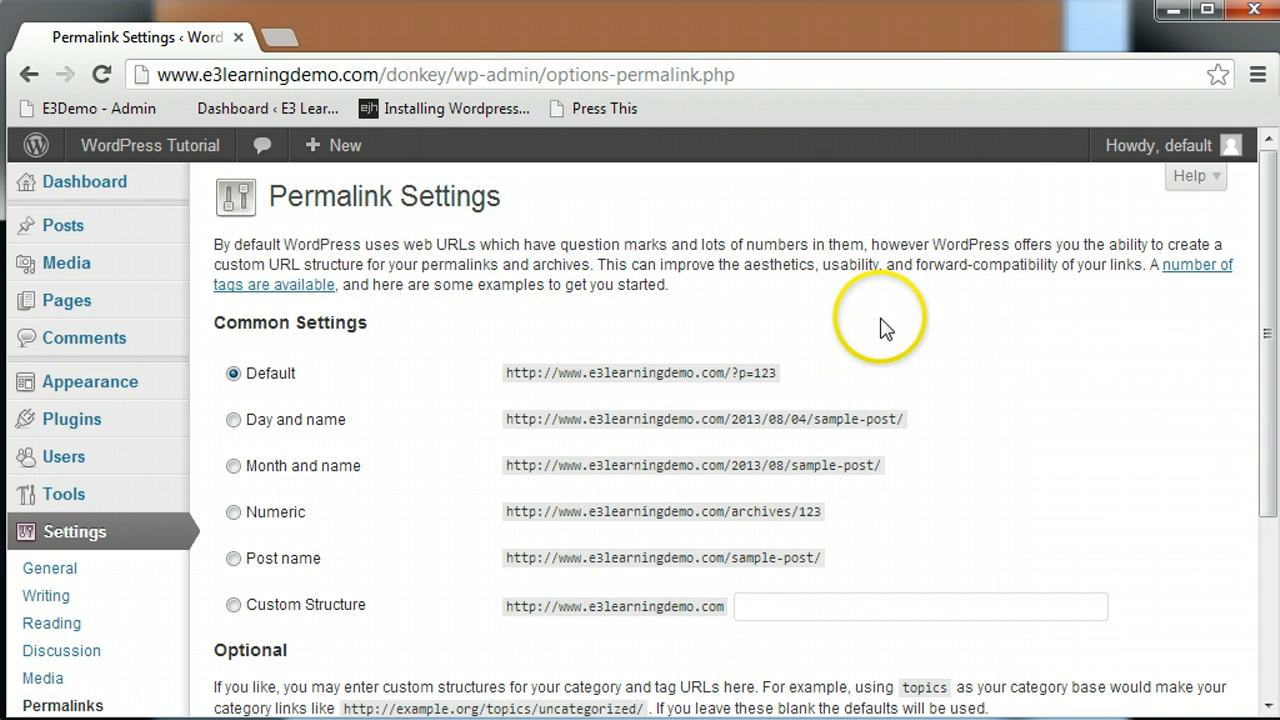
click(887, 599)
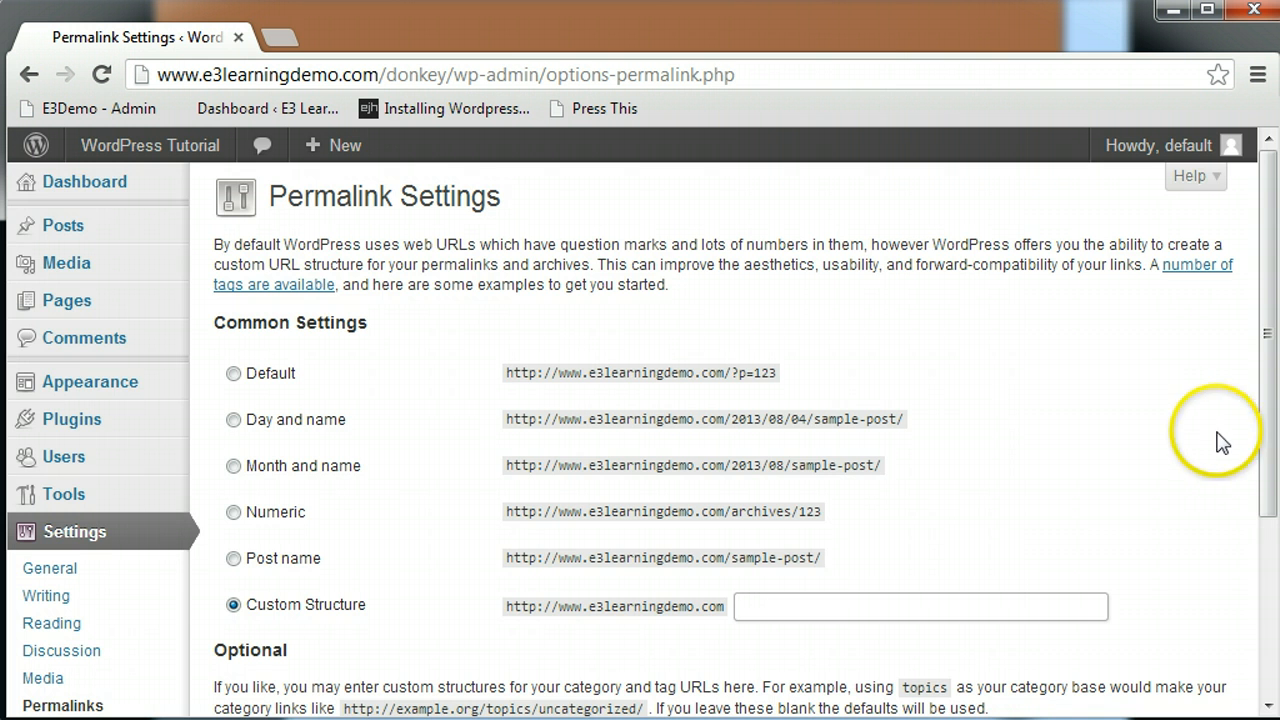
drag(1264, 430, 1271, 594)
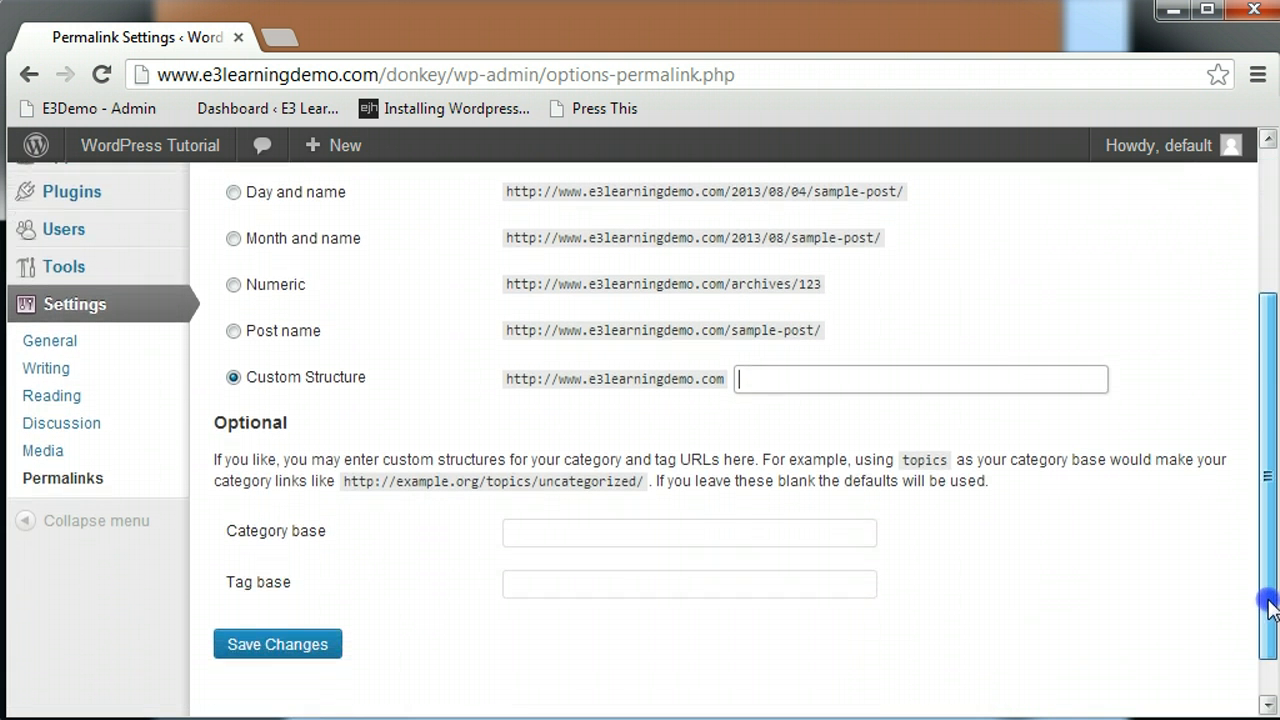
click(533, 531)
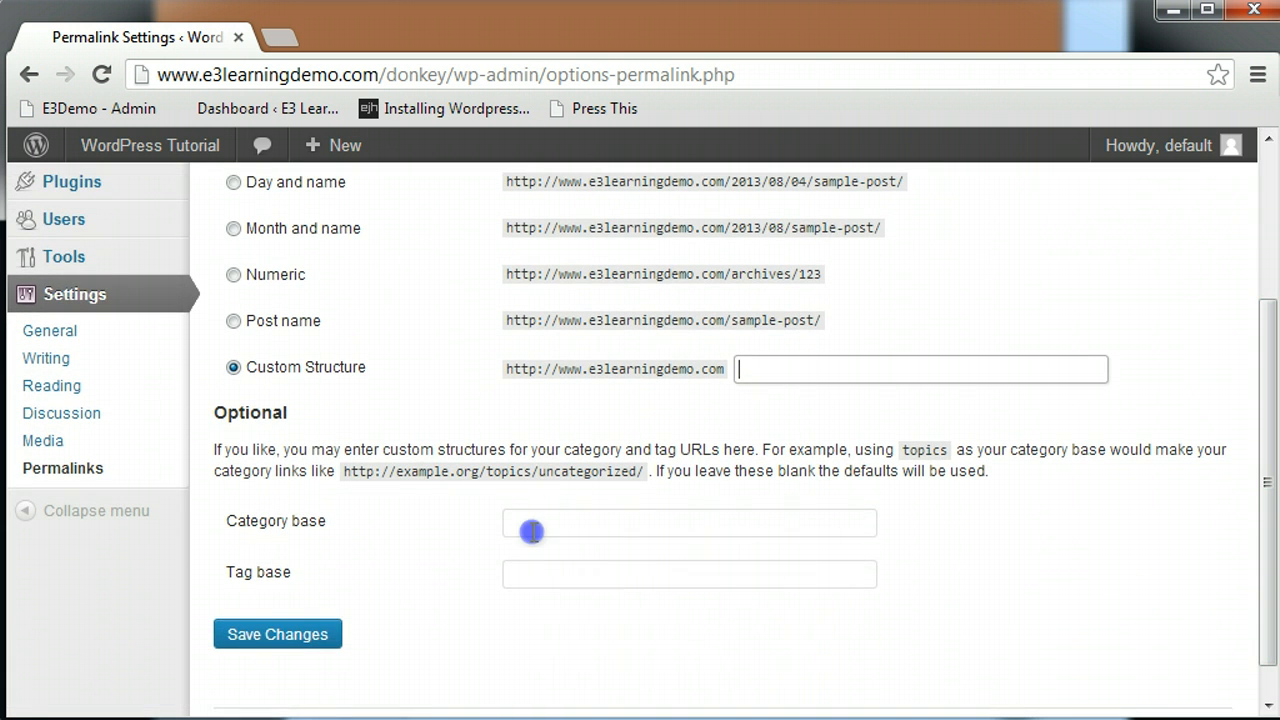
click(537, 577)
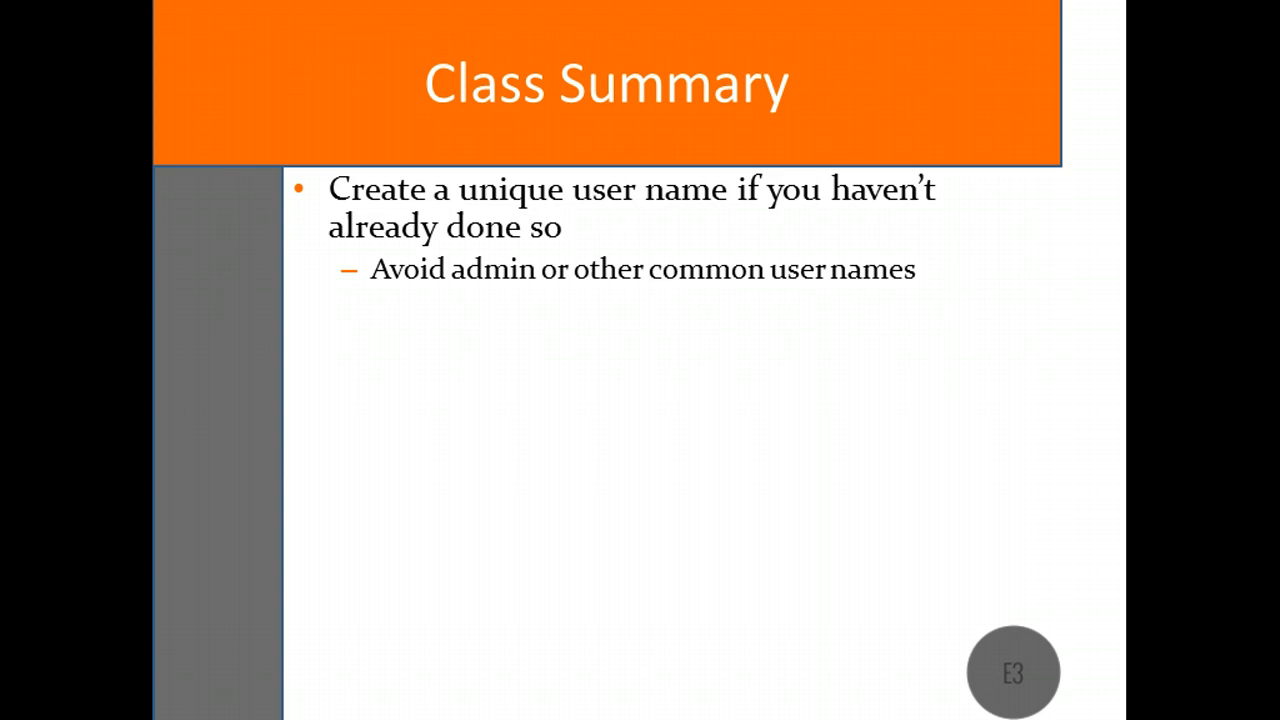
- Advance the Class Summary slide to show the static front page bullet
key(Right)
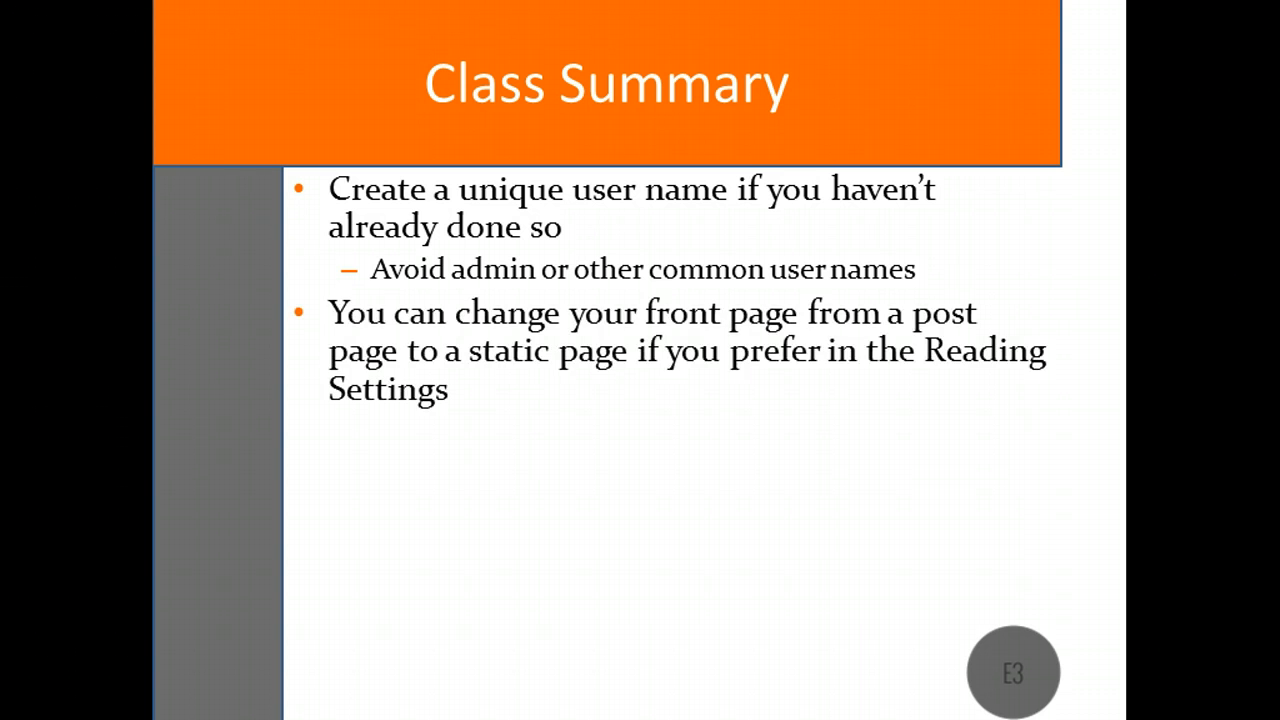